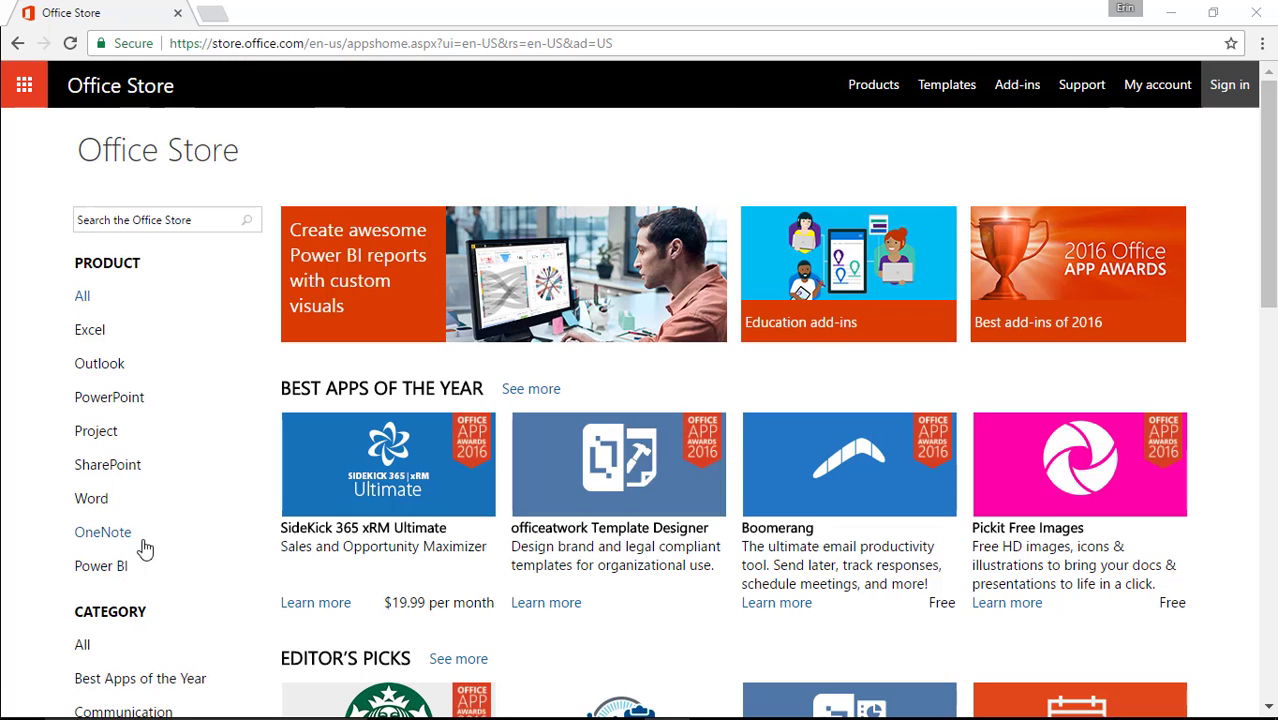
Step: Filter Office Store to Power BI, show the full visuals list, and go to page two
{"action": "left_click", "coordinate": [105, 570]}
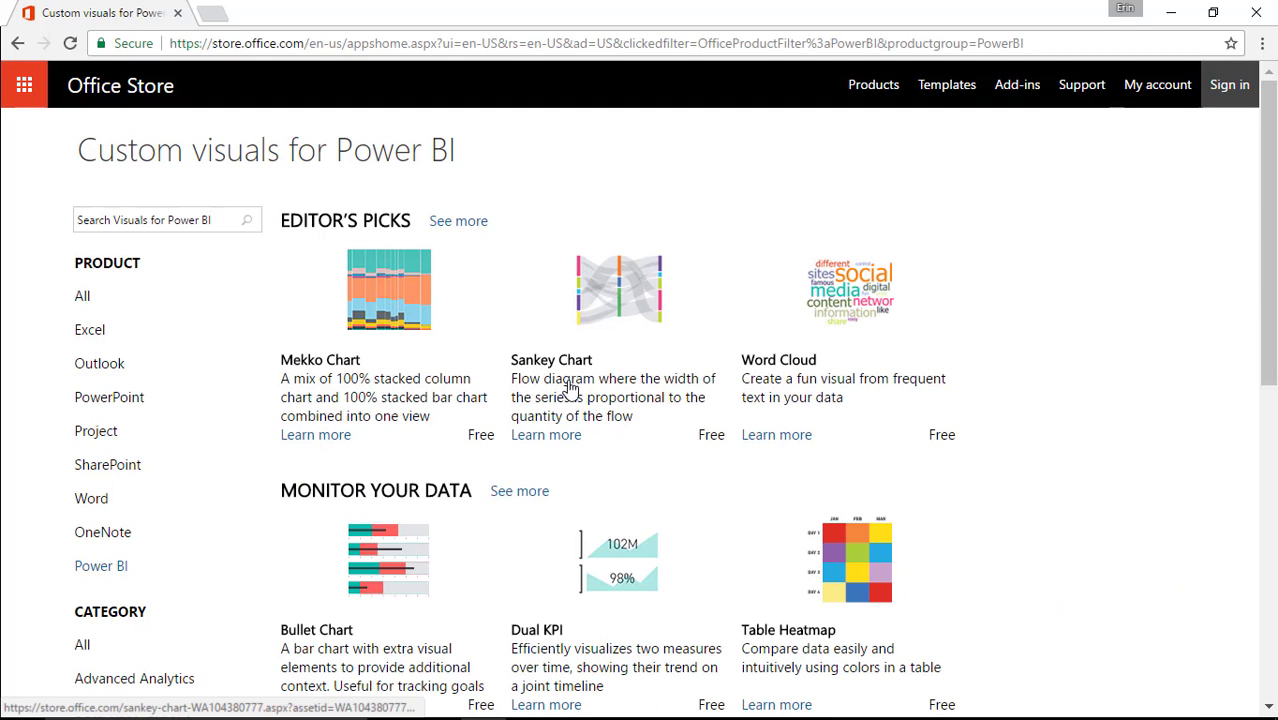
{"action": "scroll", "coordinate": [662, 372], "scroll_direction": "down", "scroll_amount": 2}
{"action": "scroll", "coordinate": [662, 360], "scroll_direction": "down", "scroll_amount": 5}
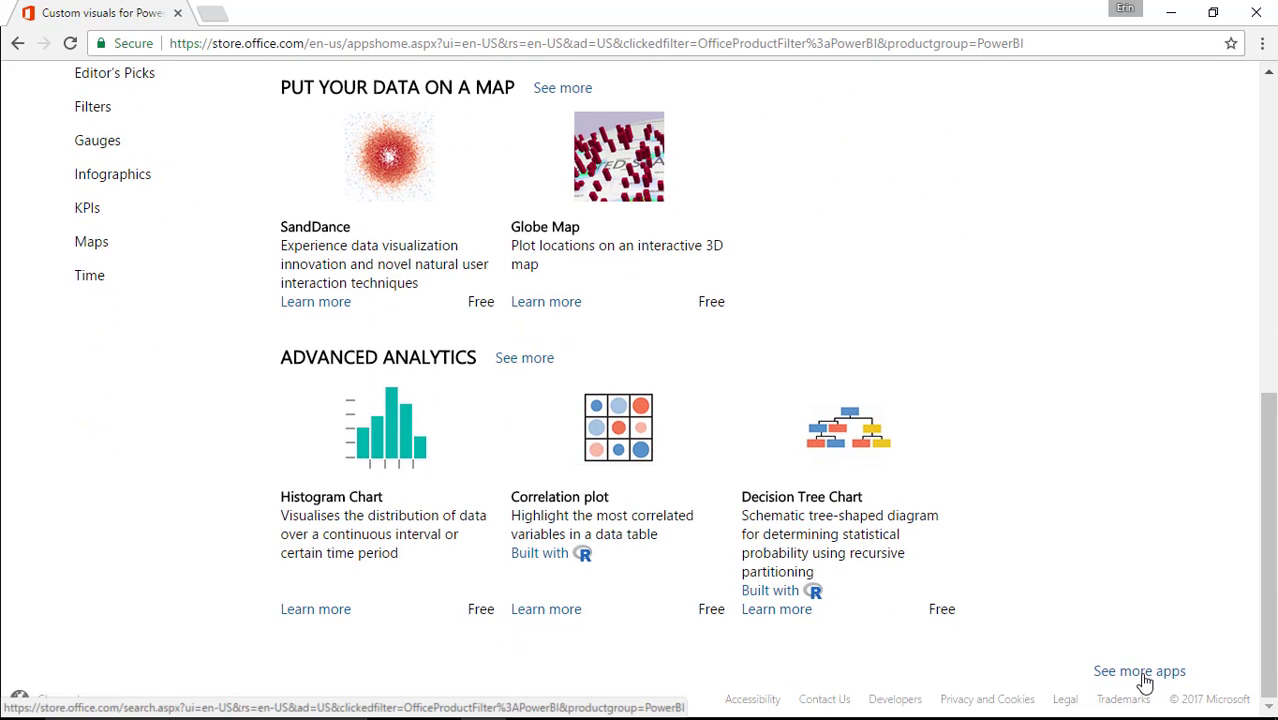
{"action": "left_click", "coordinate": [1143, 676]}
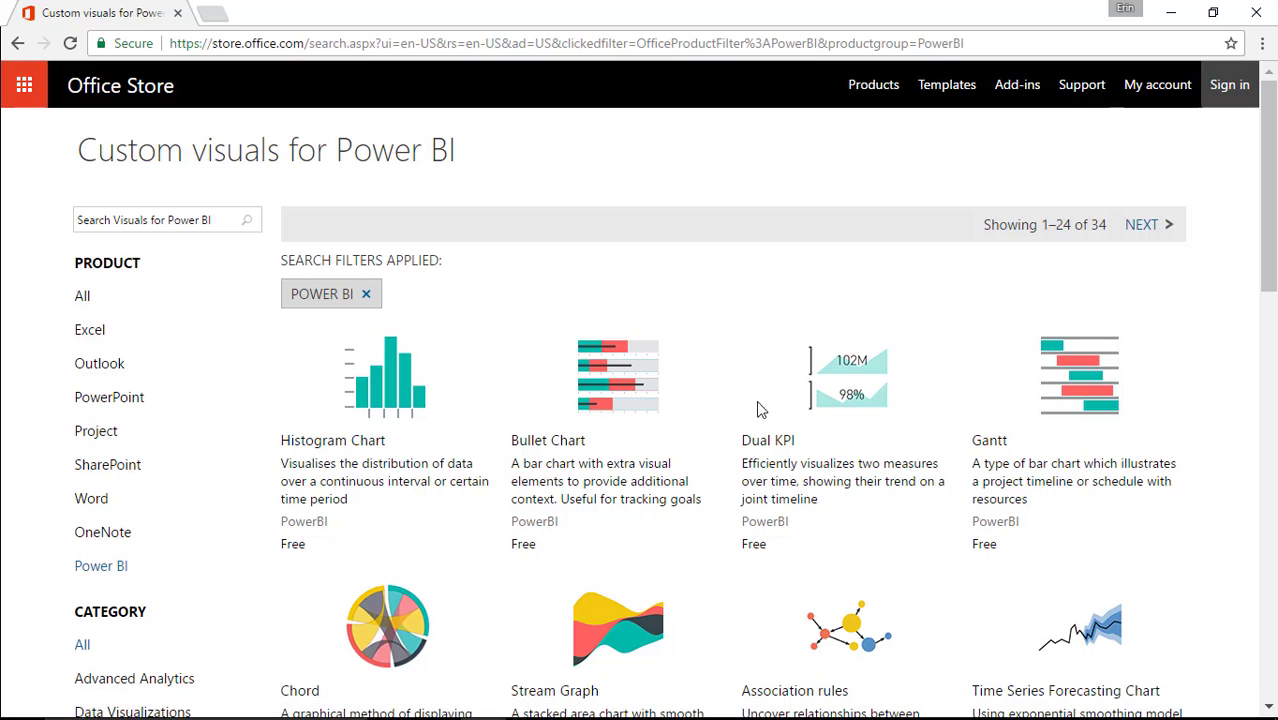
{"action": "scroll", "coordinate": [1075, 288], "scroll_direction": "down", "scroll_amount": 1}
{"action": "scroll", "coordinate": [1075, 288], "scroll_direction": "down", "scroll_amount": 3}
{"action": "scroll", "coordinate": [1076, 285], "scroll_direction": "up", "scroll_amount": 4}
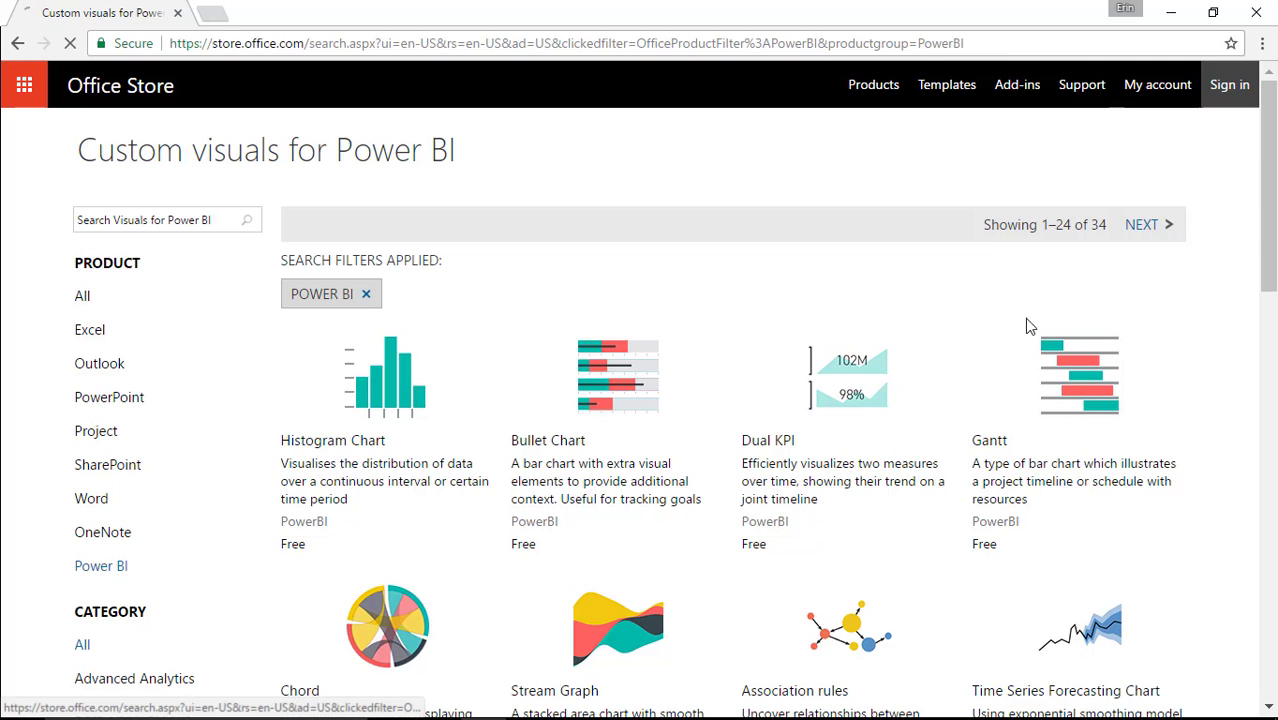
{"action": "left_click", "coordinate": [1150, 228]}
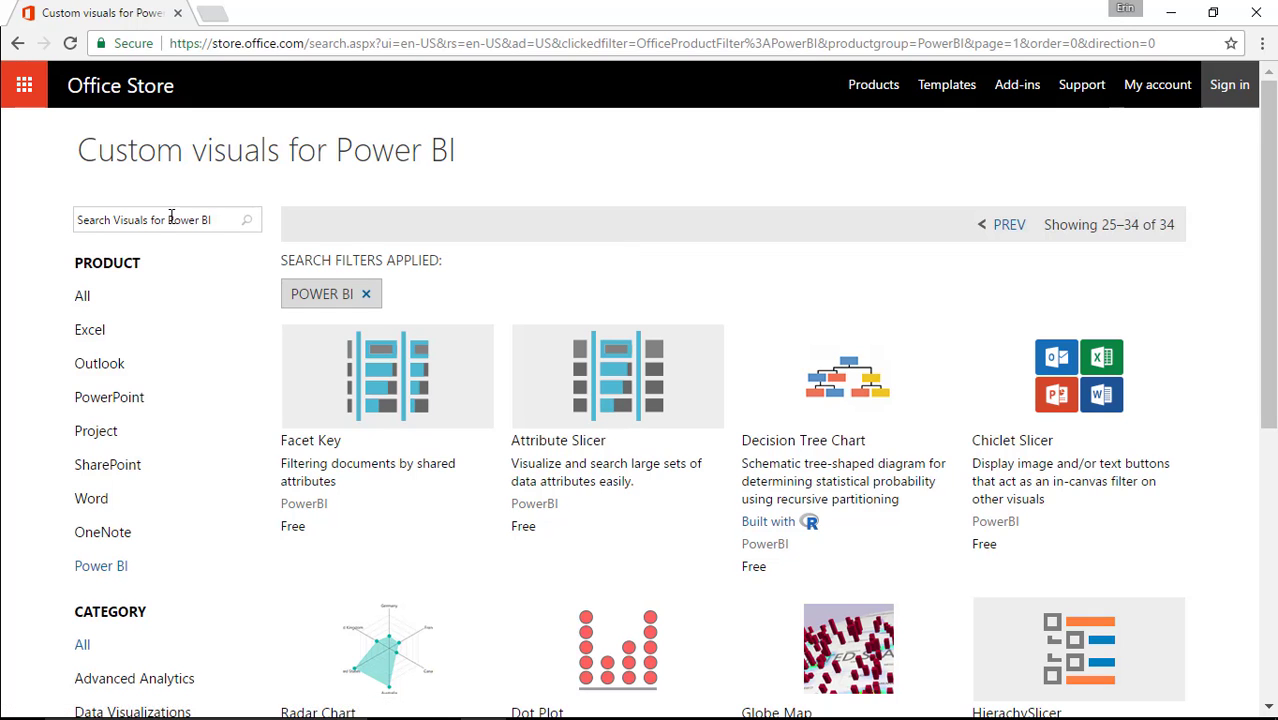
Step: Add Attribute Slicer, download its visual file, and review the Step 2 import instructions
{"action": "left_click", "coordinate": [605, 416]}
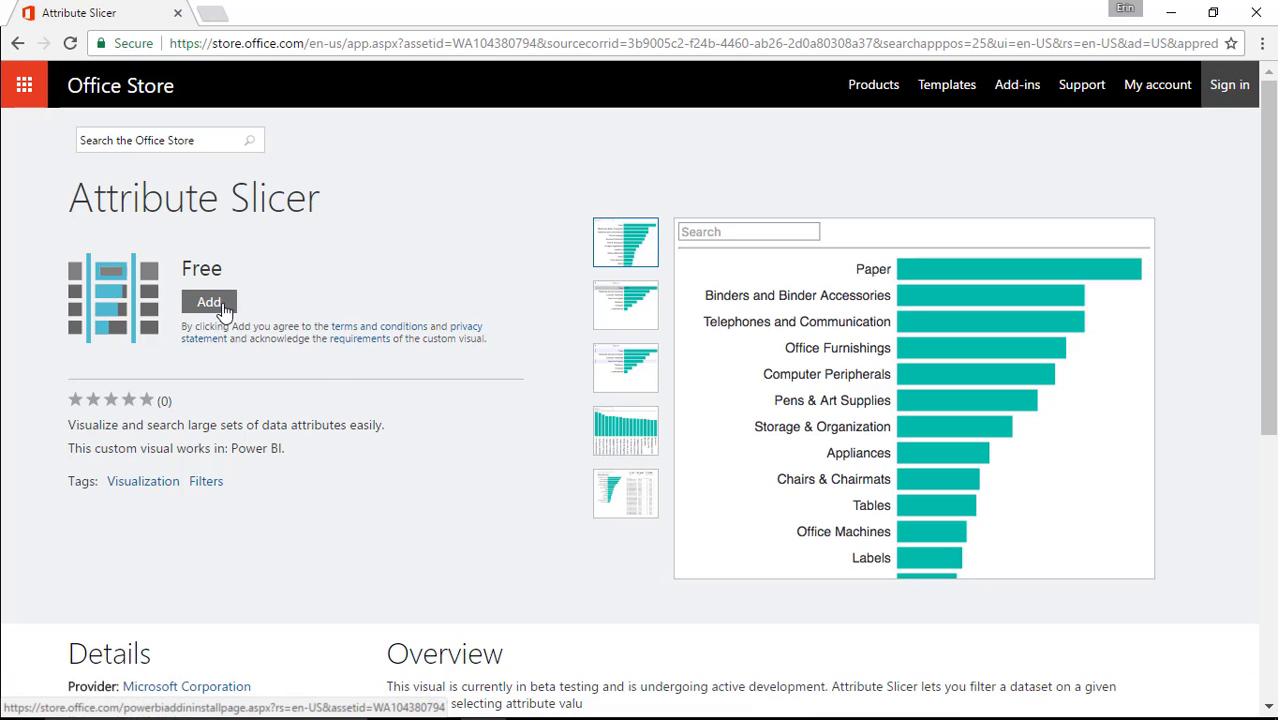
{"action": "left_click", "coordinate": [209, 302]}
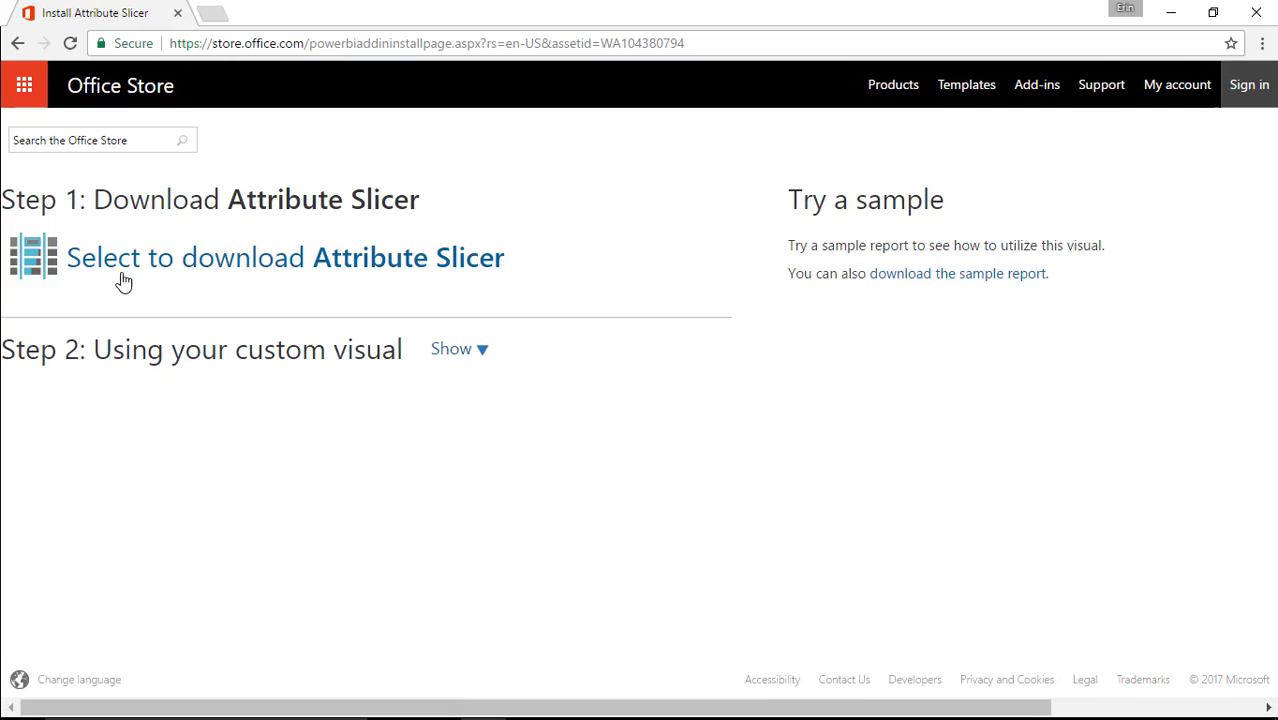
{"action": "left_click", "coordinate": [348, 268]}
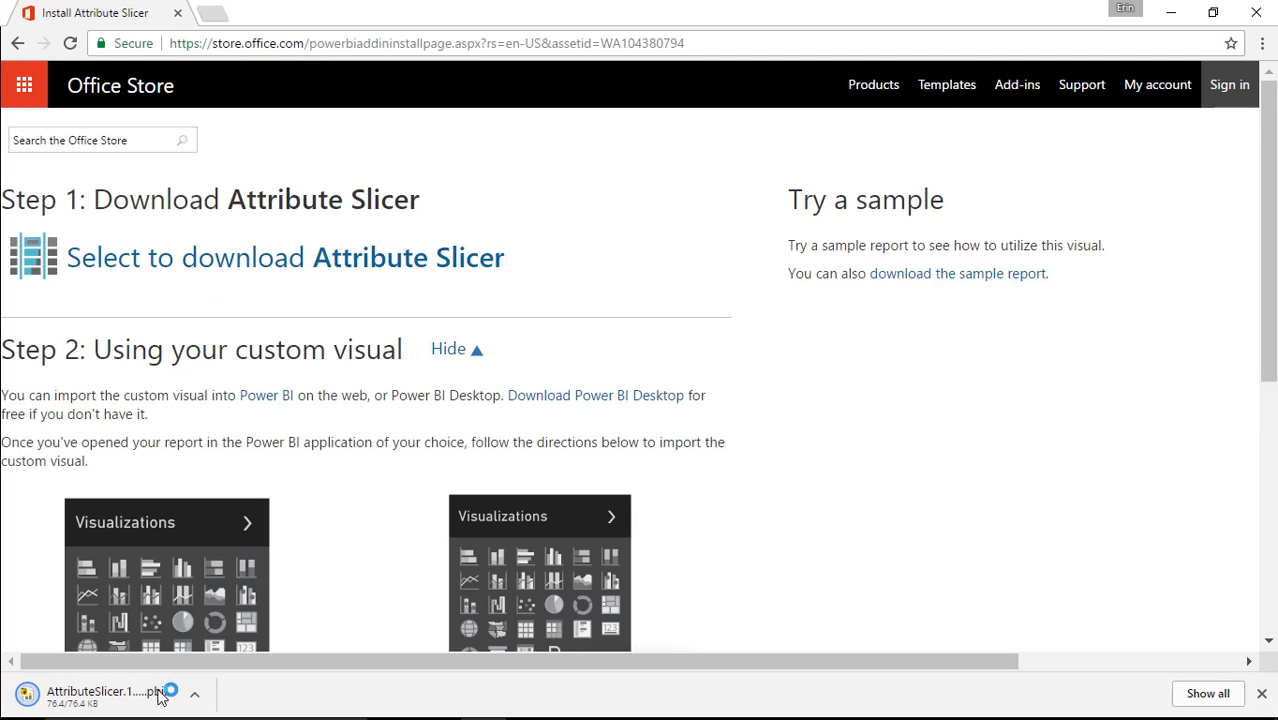
{"action": "scroll", "coordinate": [397, 476], "scroll_direction": "down", "scroll_amount": 3}
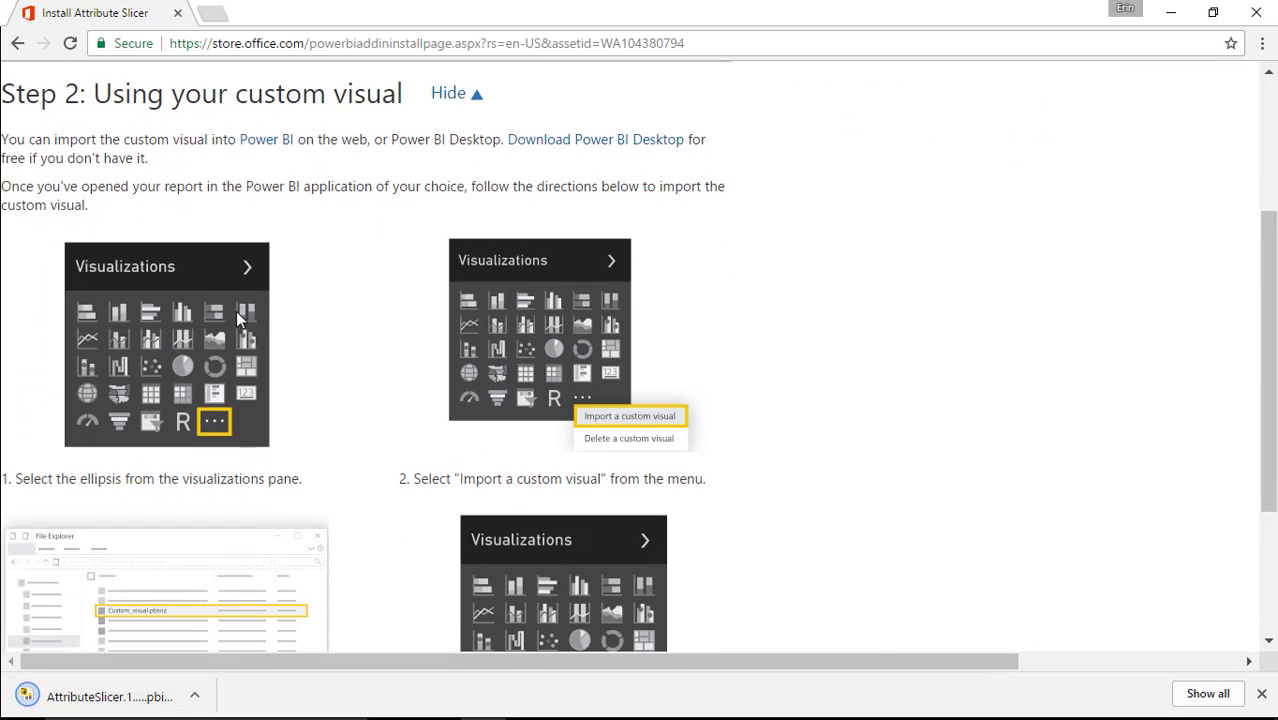
{"action": "scroll", "coordinate": [380, 456], "scroll_direction": "down", "scroll_amount": 1}
{"action": "scroll", "coordinate": [386, 458], "scroll_direction": "down", "scroll_amount": 1}
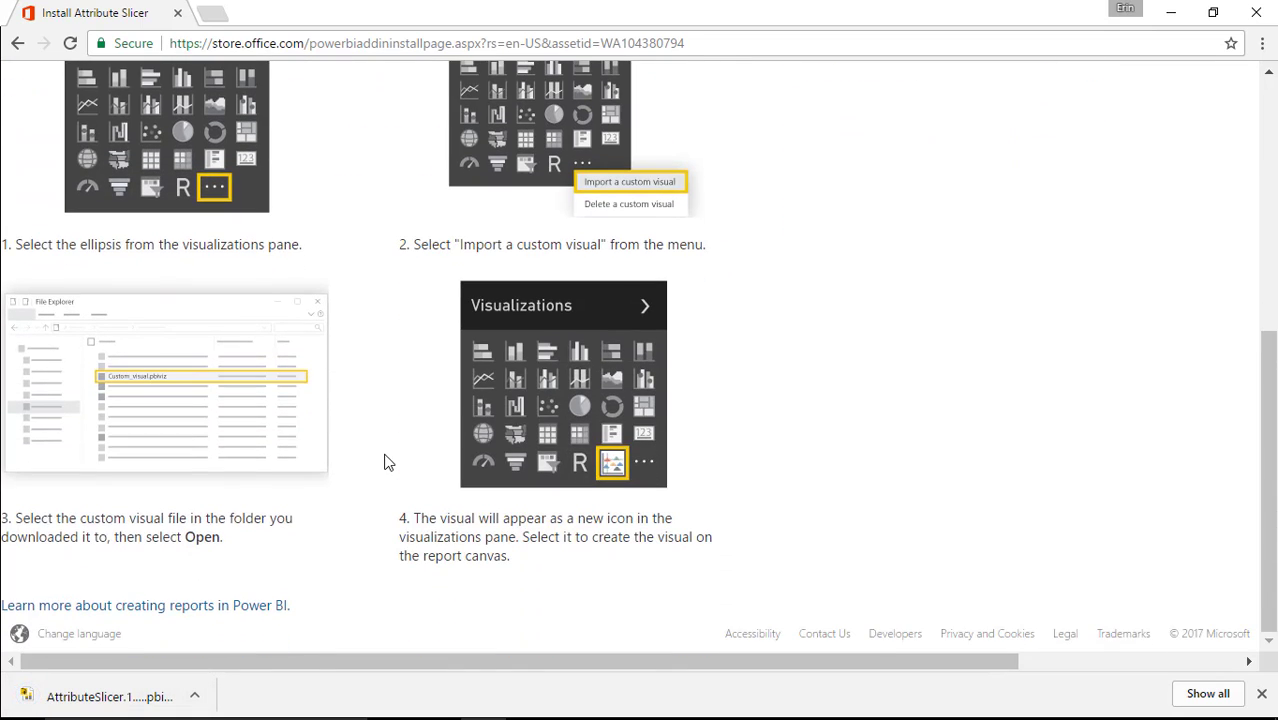
{"action": "scroll", "coordinate": [385, 456], "scroll_direction": "up", "scroll_amount": 2}
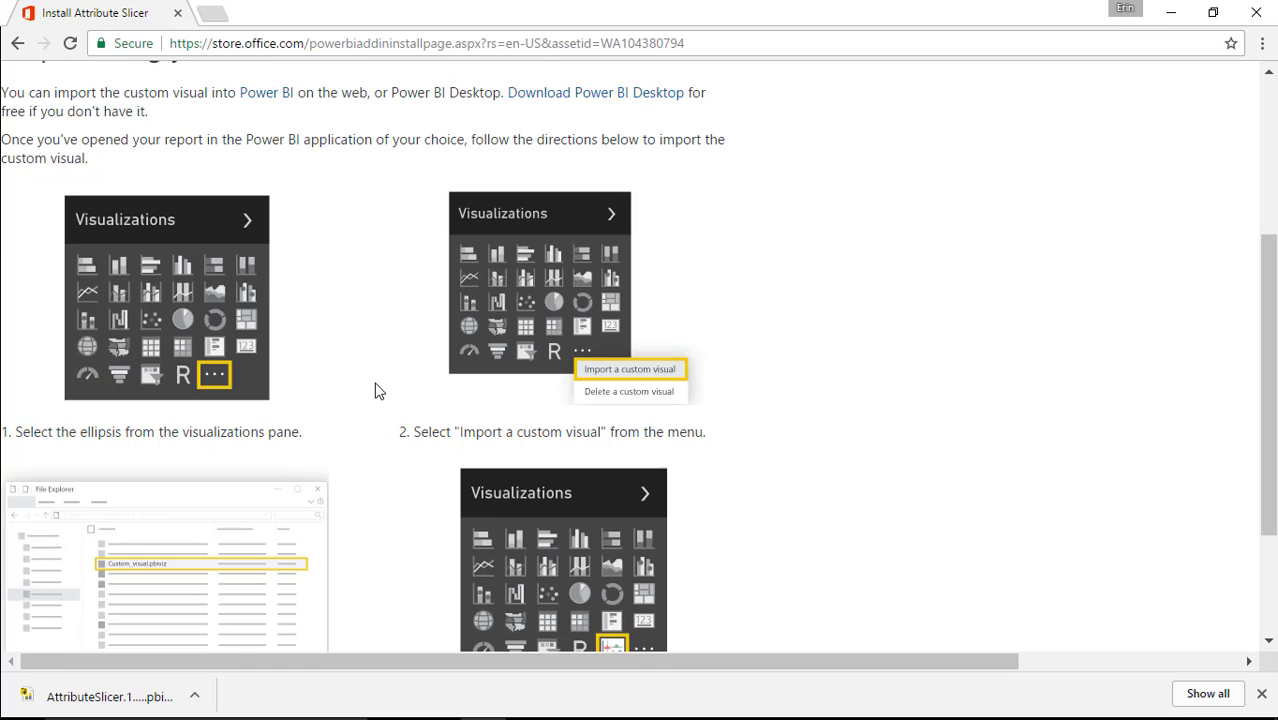
{"action": "scroll", "coordinate": [373, 378], "scroll_direction": "up", "scroll_amount": 3}
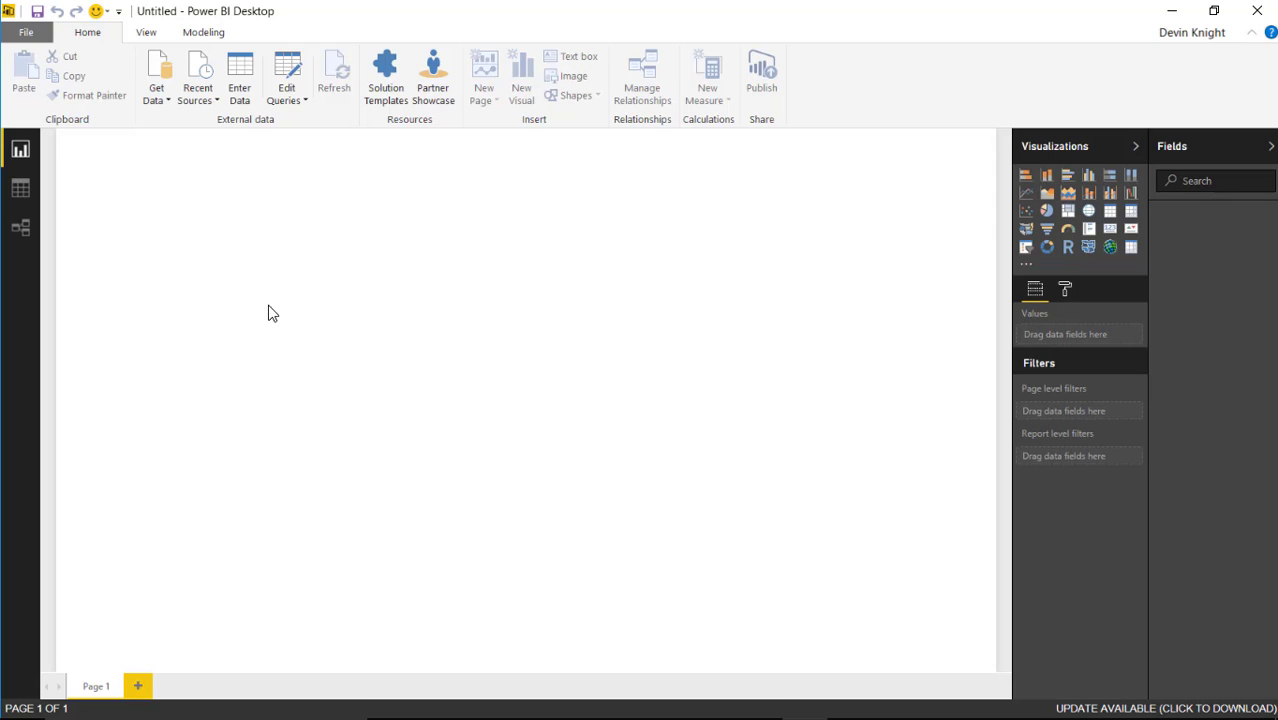
Step: Get Excel data from Word Frequency.xlsx in the Power BI Custom Visuals\Data folder
{"action": "left_click", "coordinate": [158, 96]}
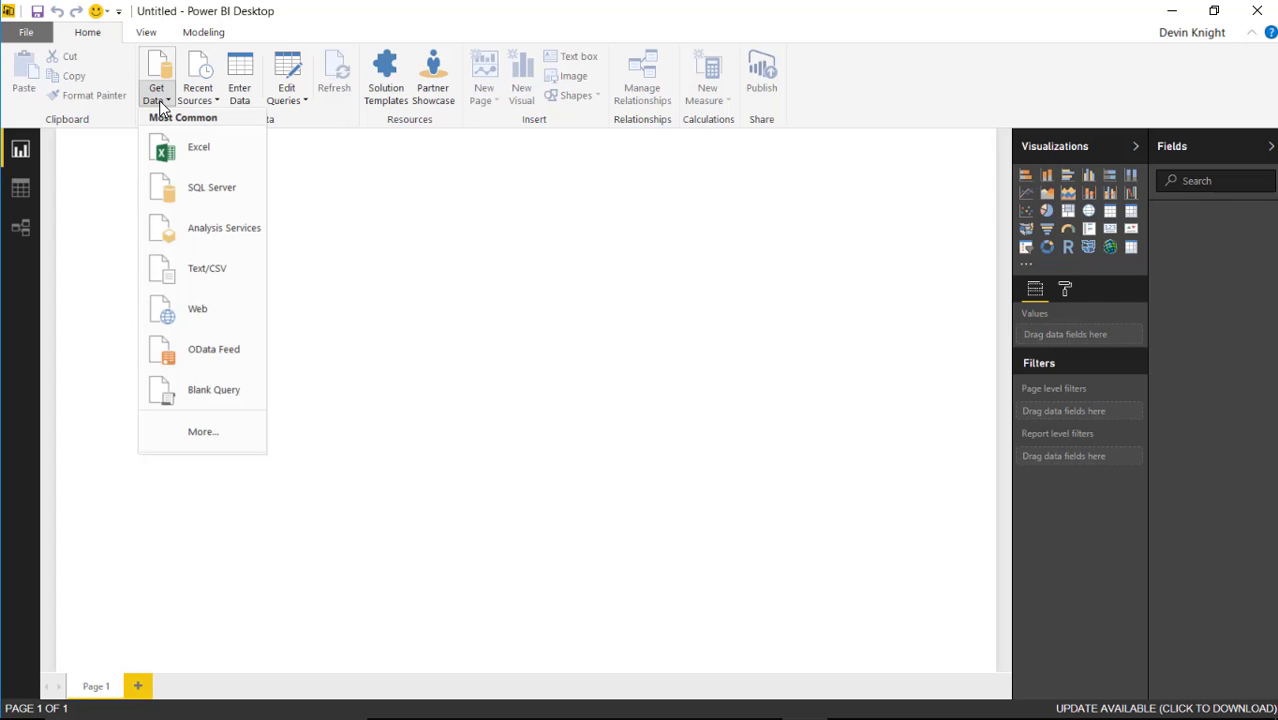
{"action": "left_click", "coordinate": [168, 152]}
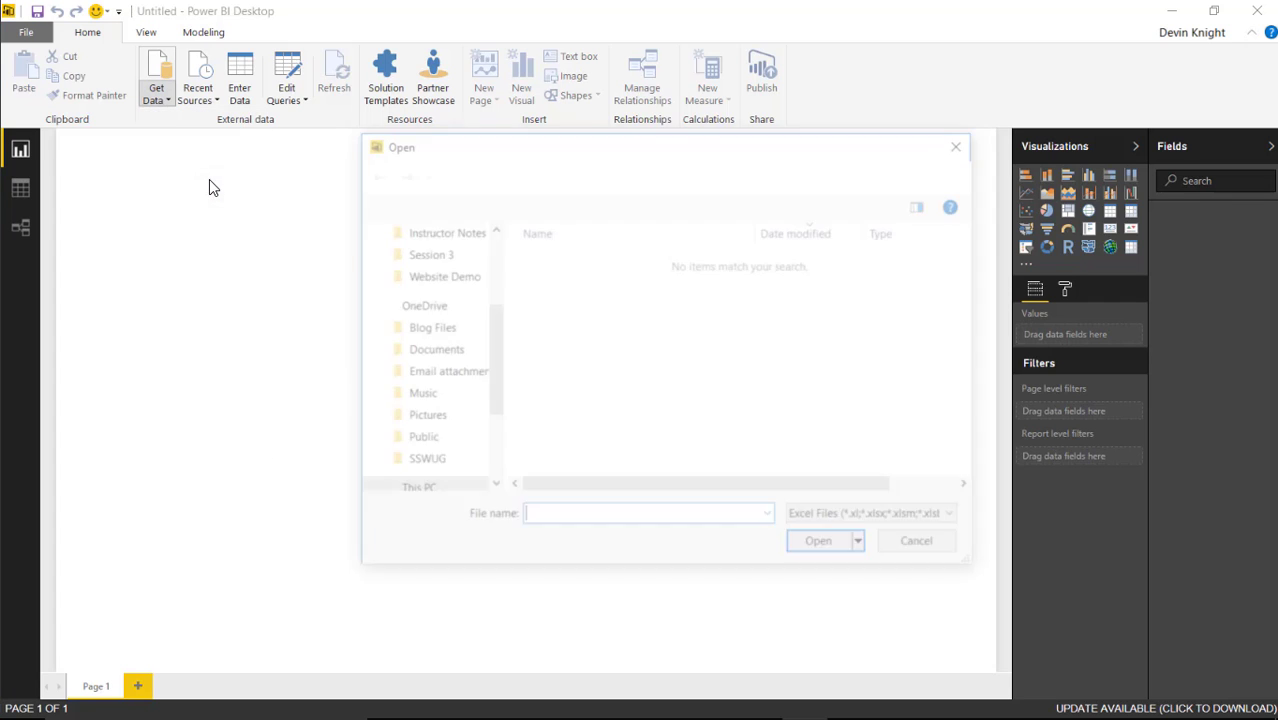
{"action": "left_click", "coordinate": [542, 177]}
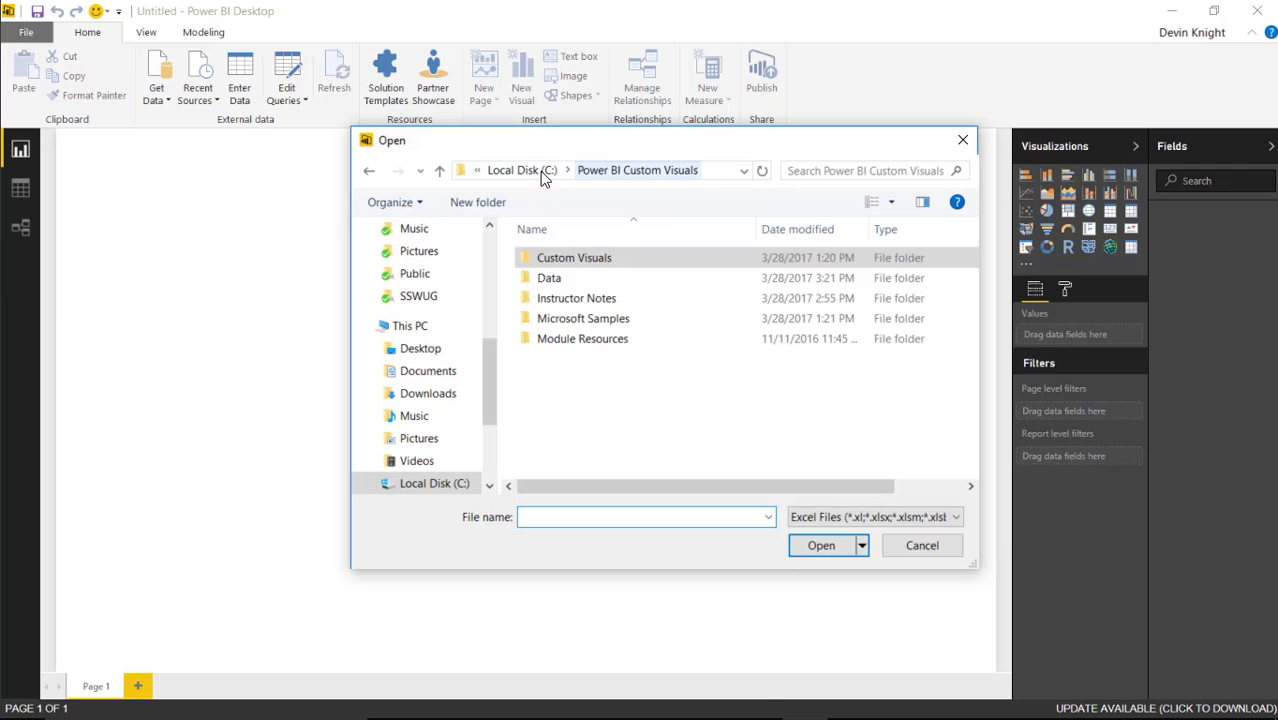
{"action": "double_click", "coordinate": [558, 282]}
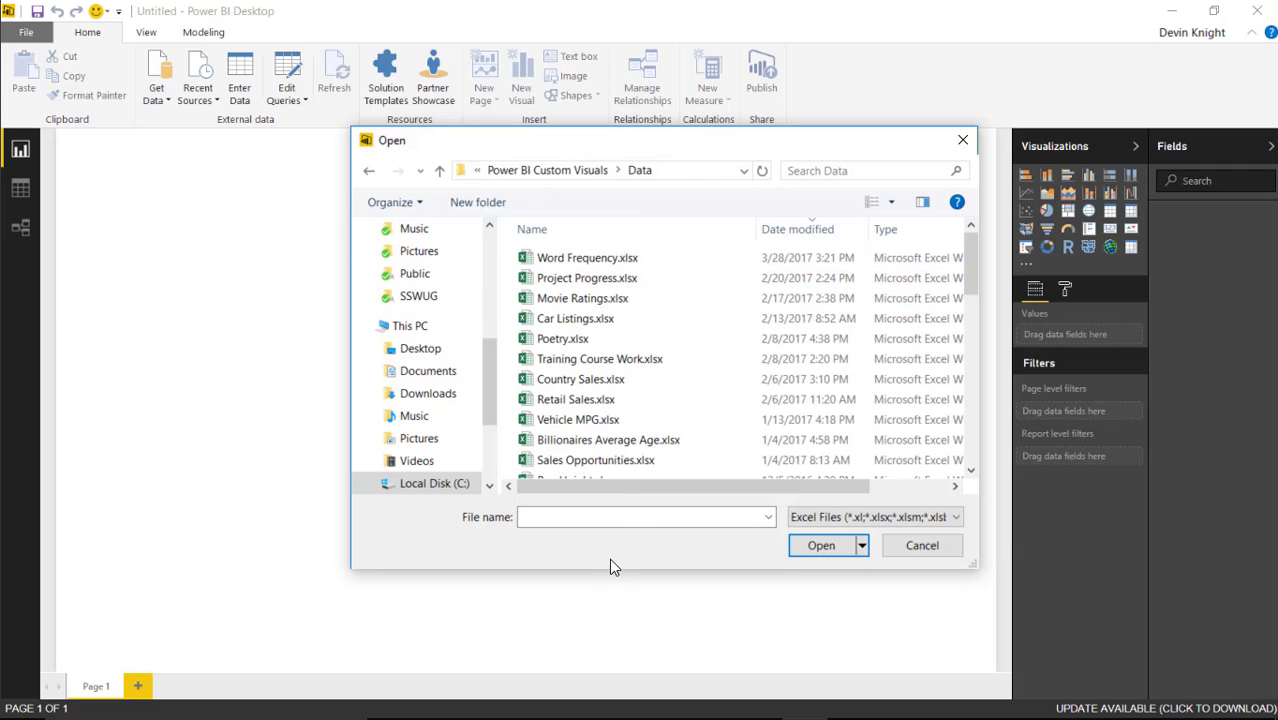
{"action": "left_click", "coordinate": [578, 262]}
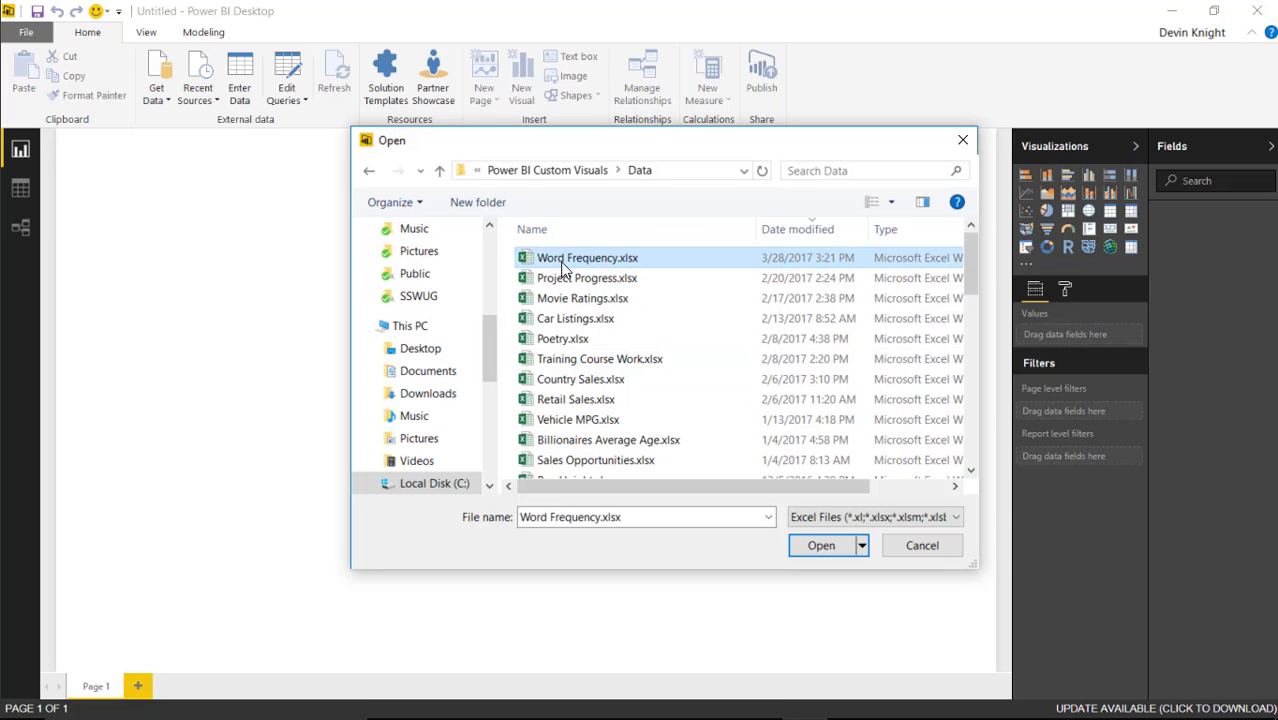
{"action": "left_click", "coordinate": [826, 549]}
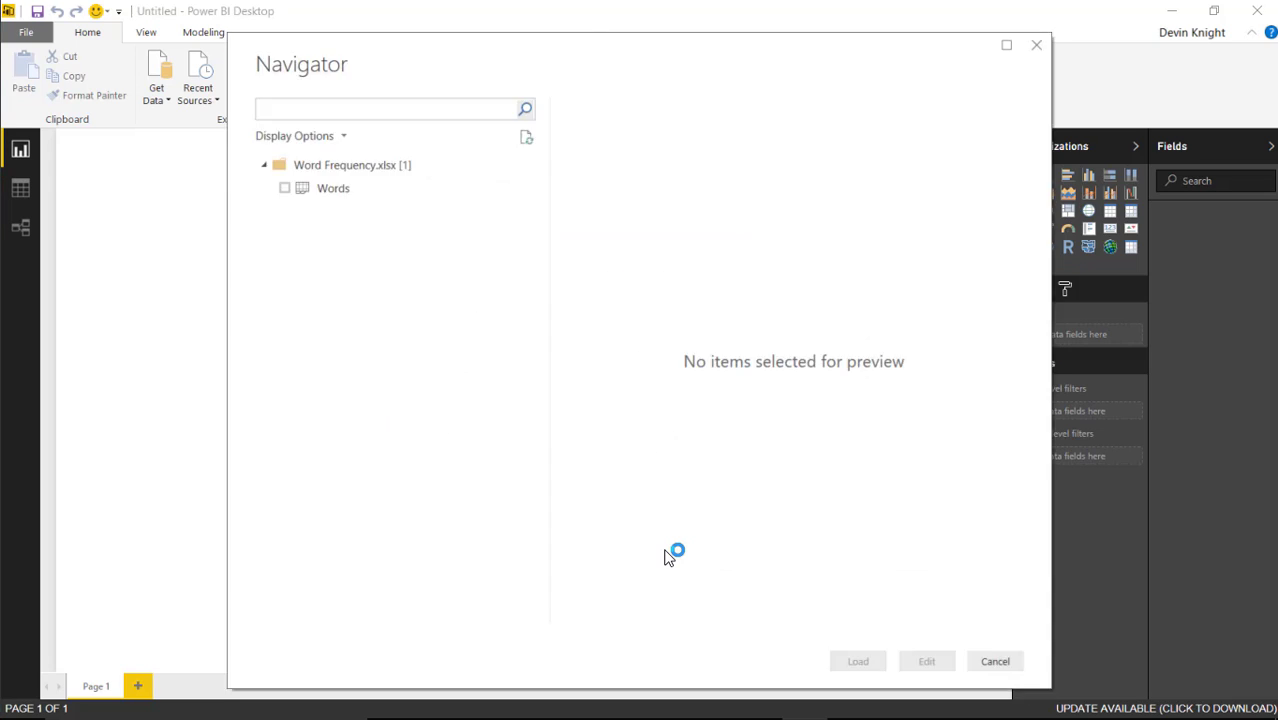
Step: Tick the Words table in Navigator and load it into the report
{"action": "left_click", "coordinate": [284, 189]}
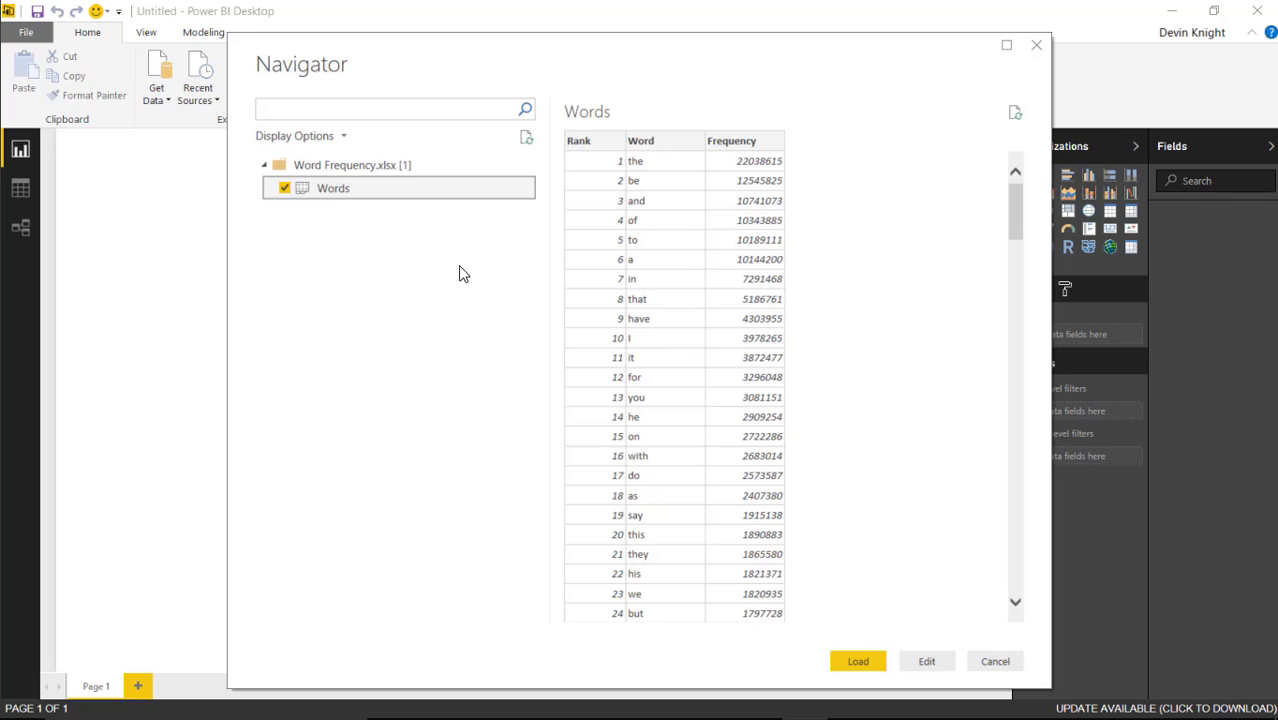
{"action": "left_click", "coordinate": [862, 664]}
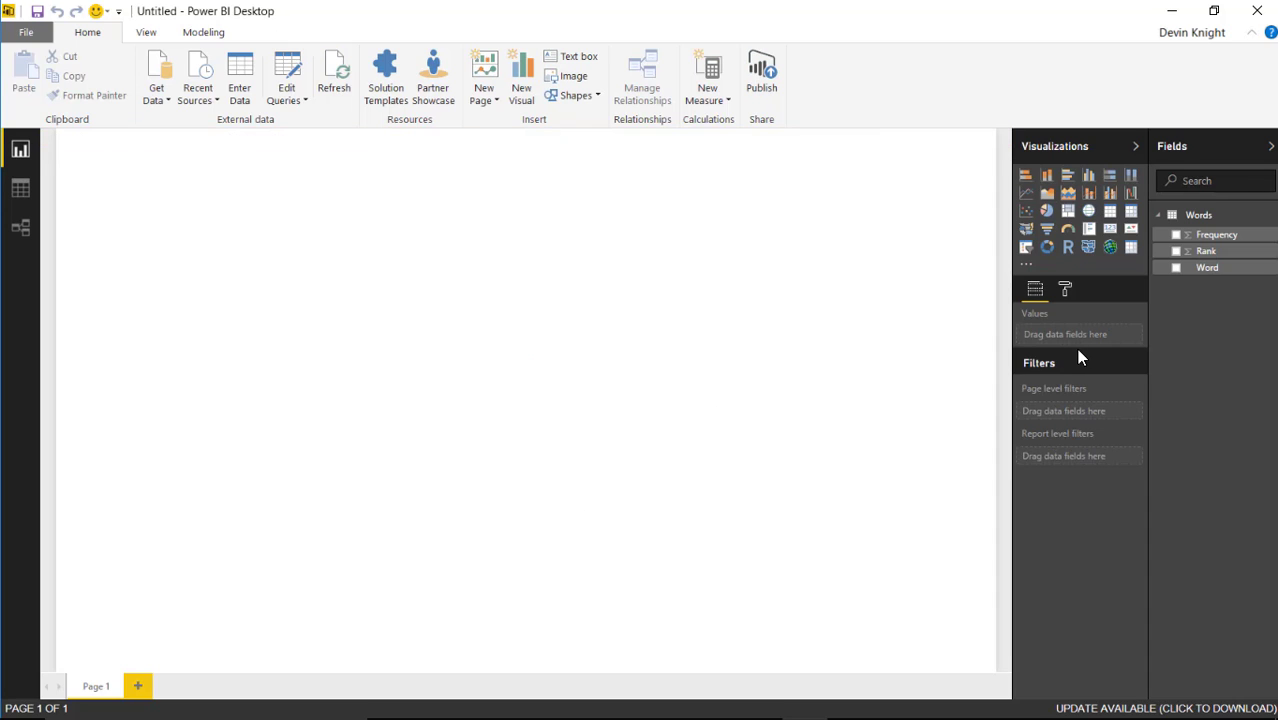
Step: Add a top-right table showing unsummarized Rank, plus Word and Frequency columns
{"action": "left_click", "coordinate": [1109, 211]}
{"action": "left_click_drag", "start_coordinate": [220, 160], "coordinate": [944, 231]}
{"action": "left_click_drag", "start_coordinate": [793, 421], "coordinate": [618, 553]}
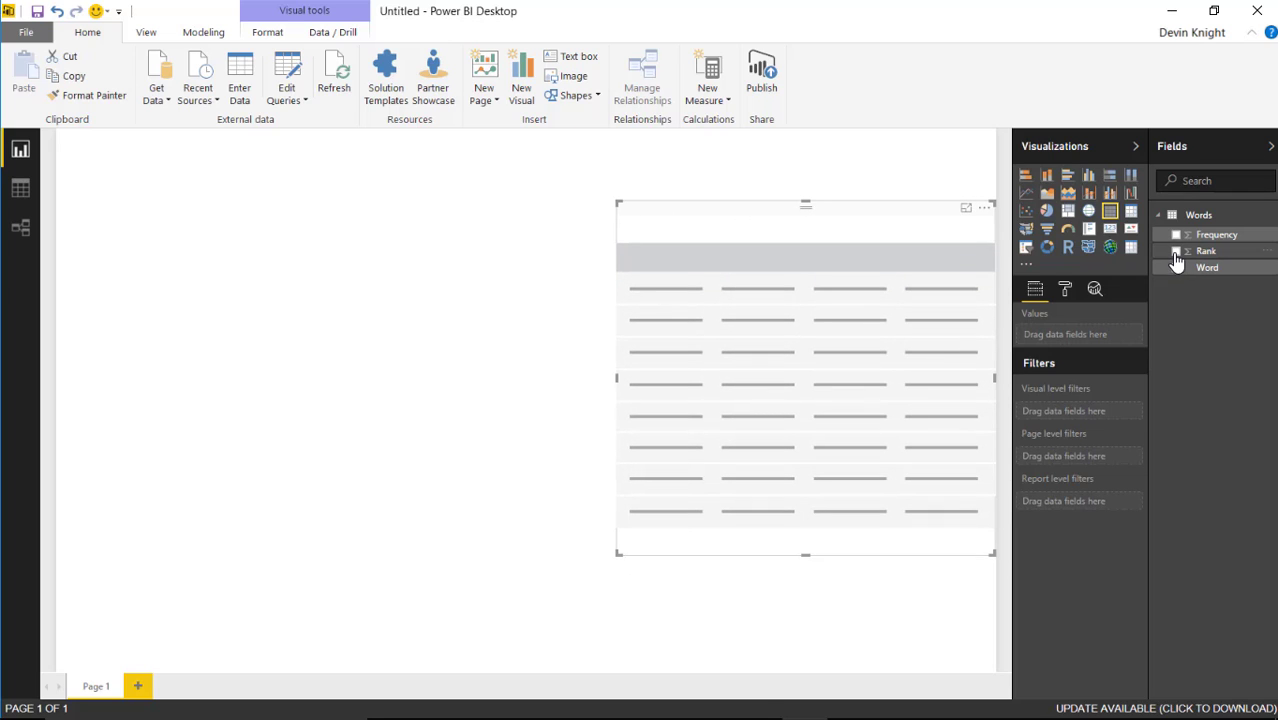
{"action": "left_click", "coordinate": [1176, 251]}
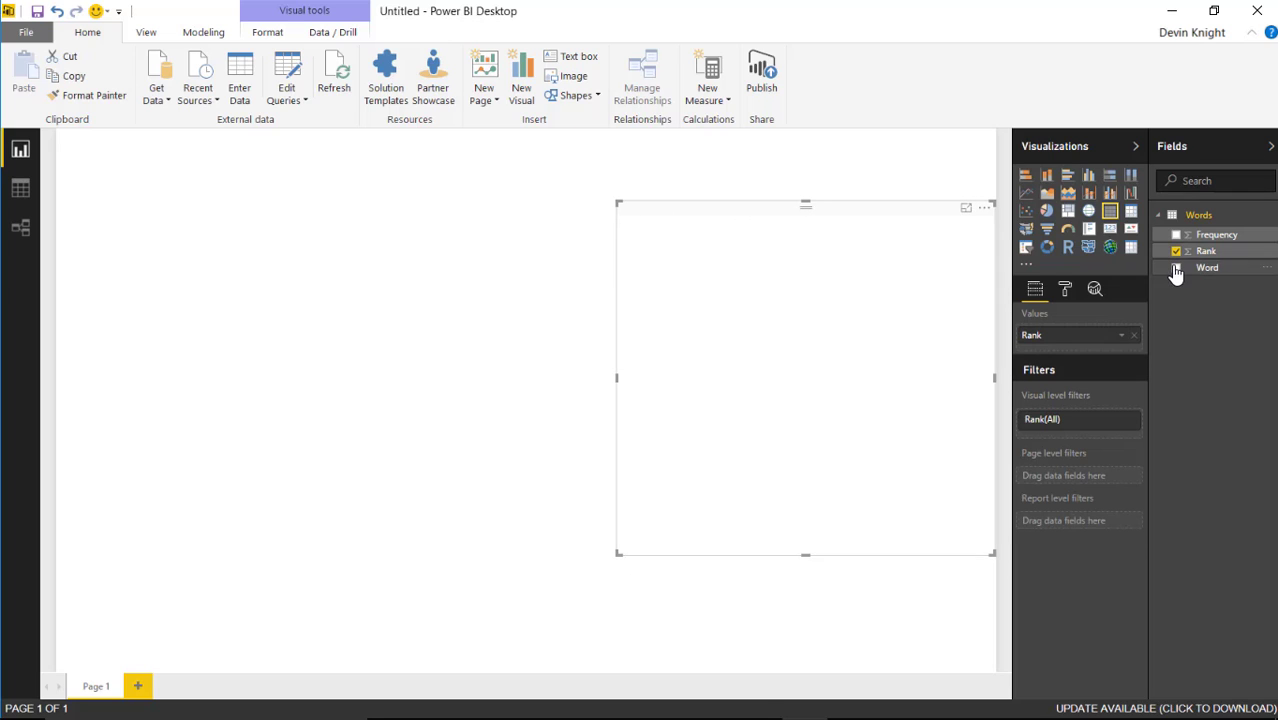
{"action": "left_click", "coordinate": [1121, 340]}
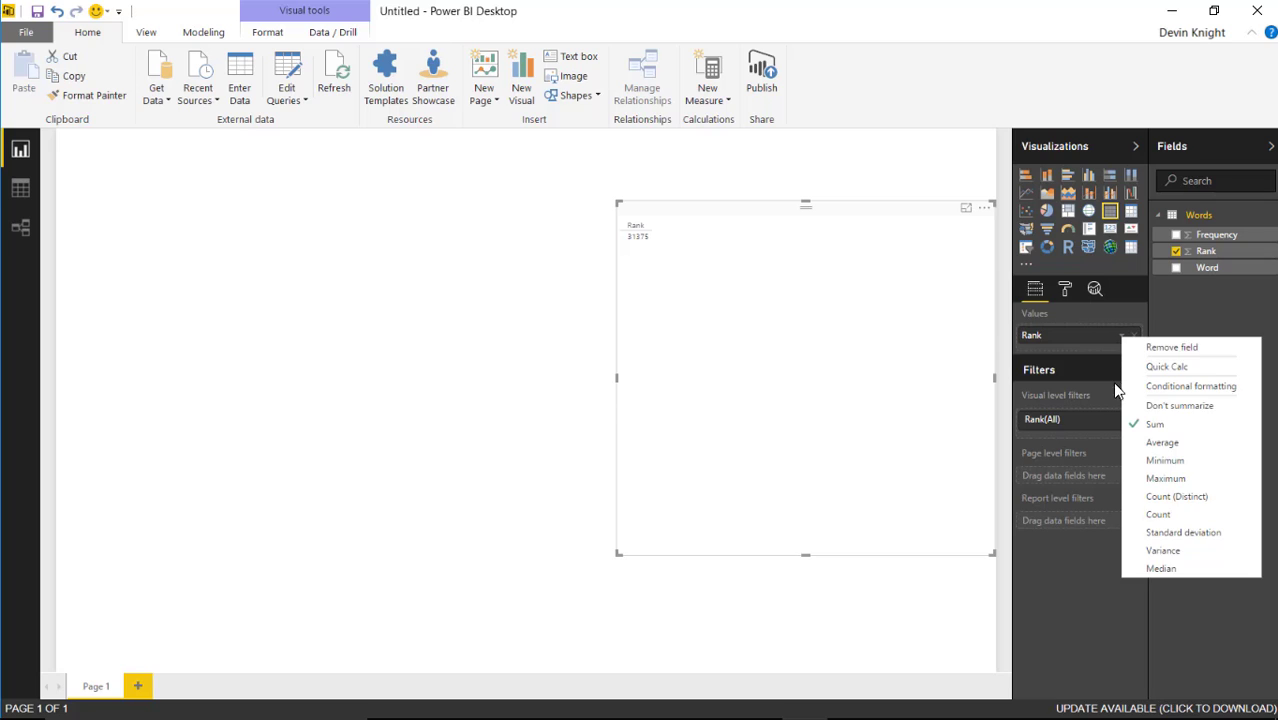
{"action": "left_click", "coordinate": [1180, 405]}
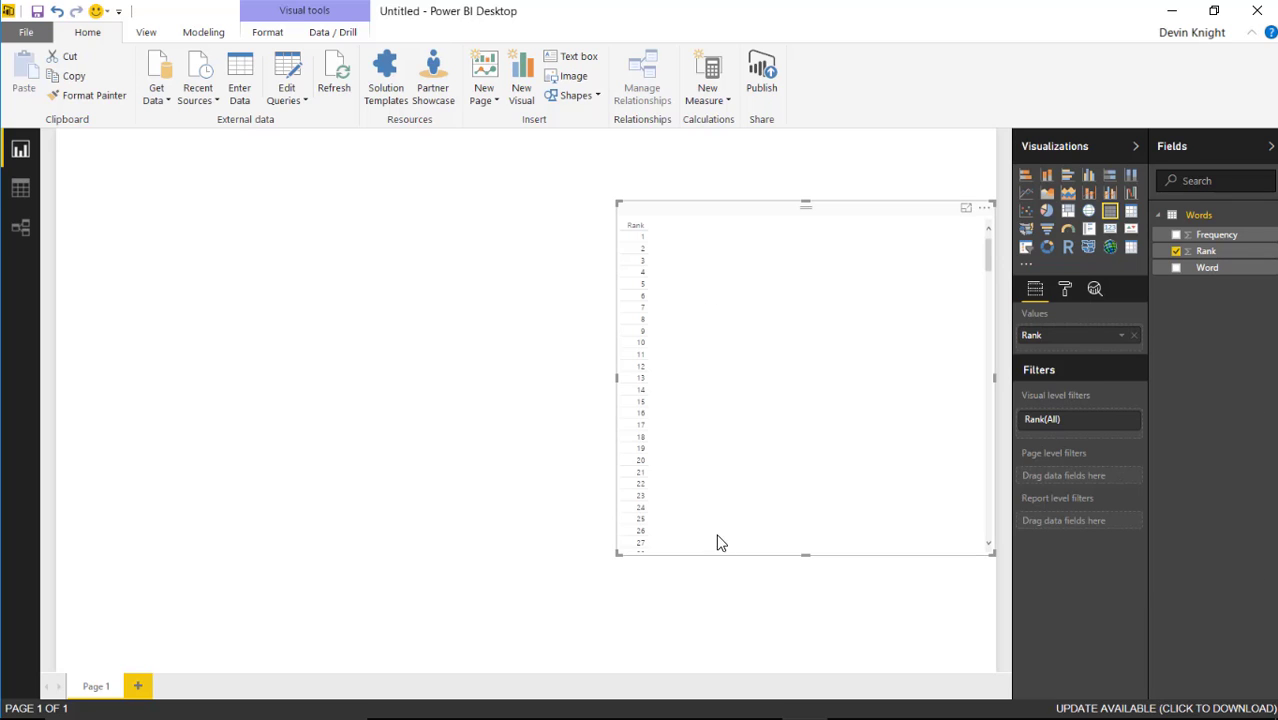
{"action": "left_click", "coordinate": [1176, 267]}
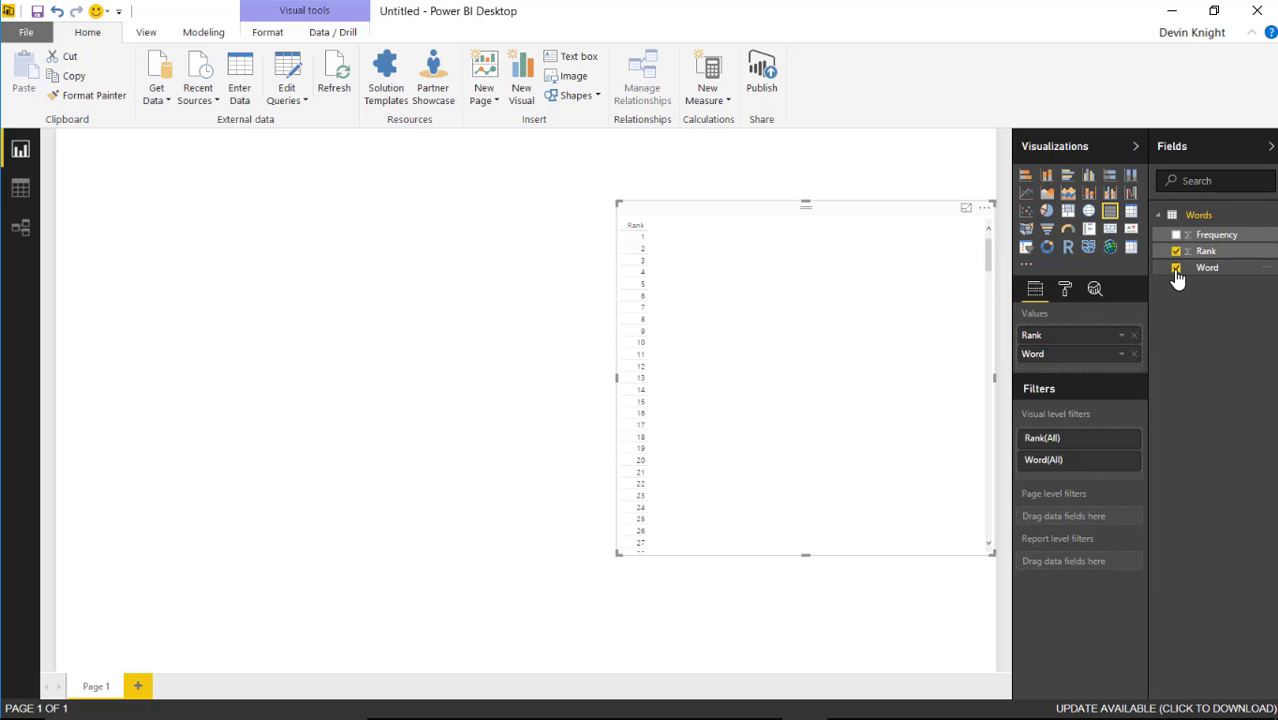
{"action": "left_click", "coordinate": [1176, 234]}
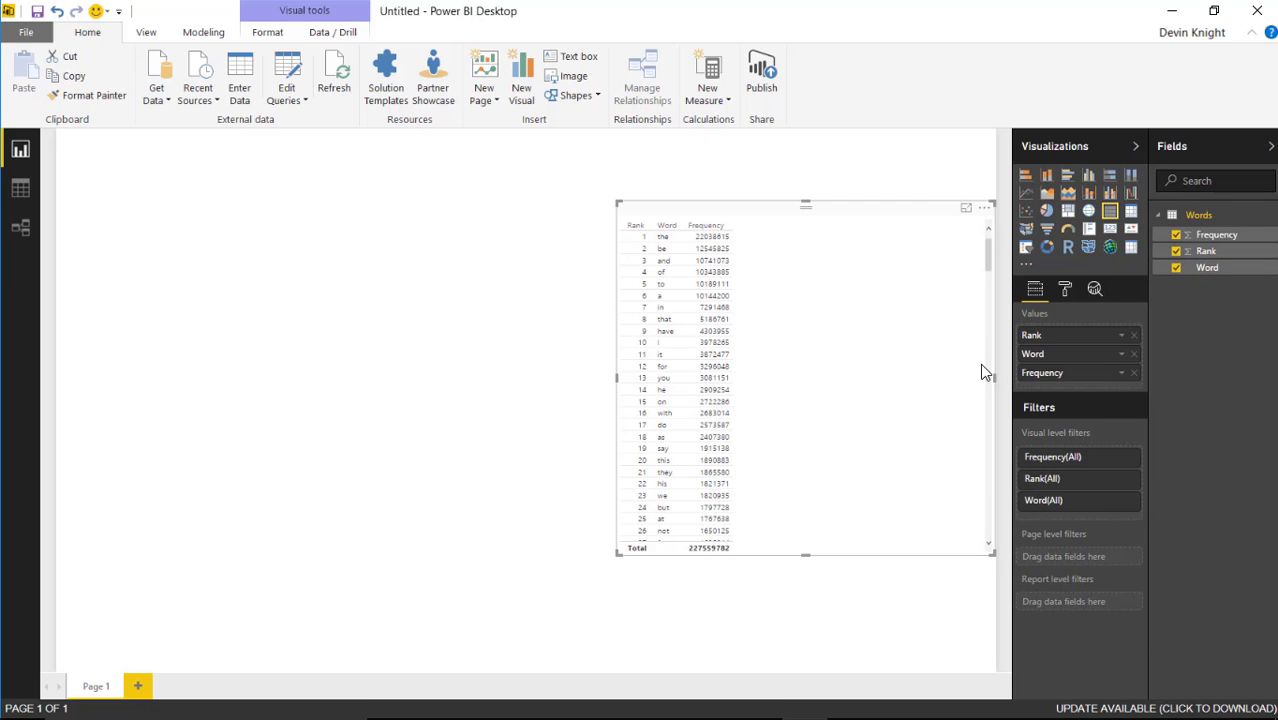
Step: Set the table's text size to 15 and stretch it tall along the right side
{"action": "left_click", "coordinate": [1065, 290]}
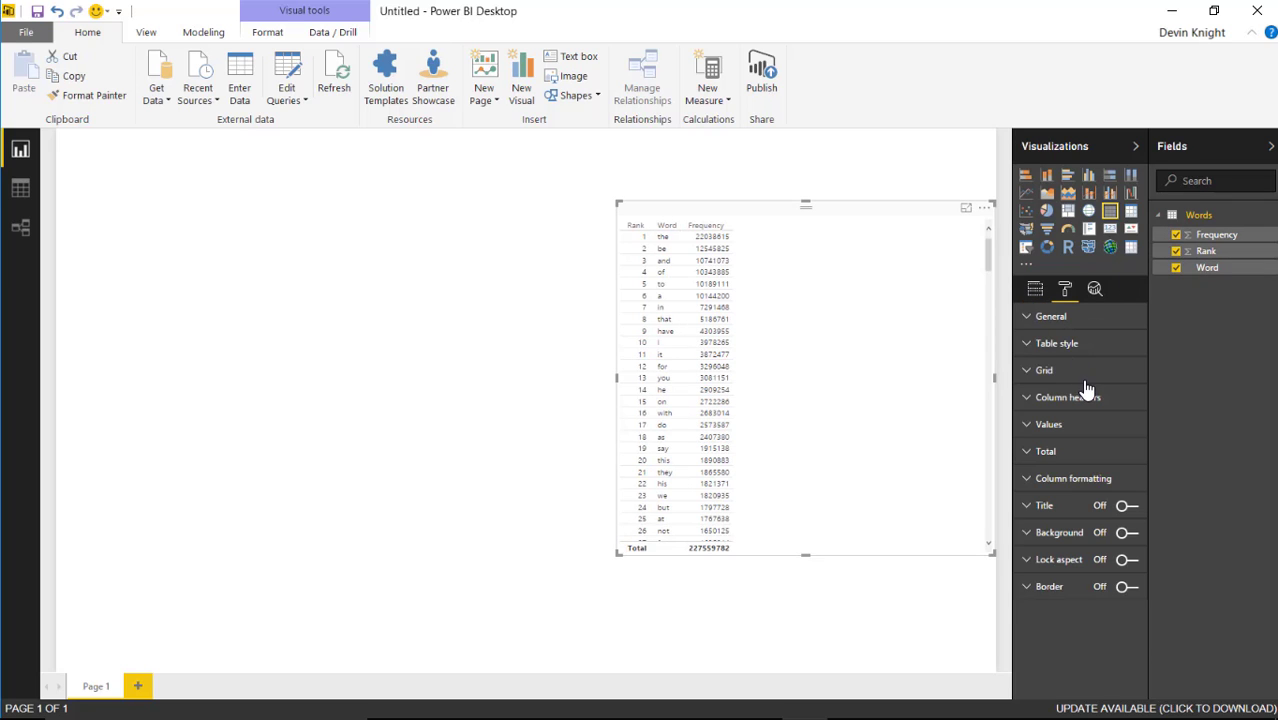
{"action": "left_click", "coordinate": [1036, 425]}
{"action": "left_click", "coordinate": [1034, 318]}
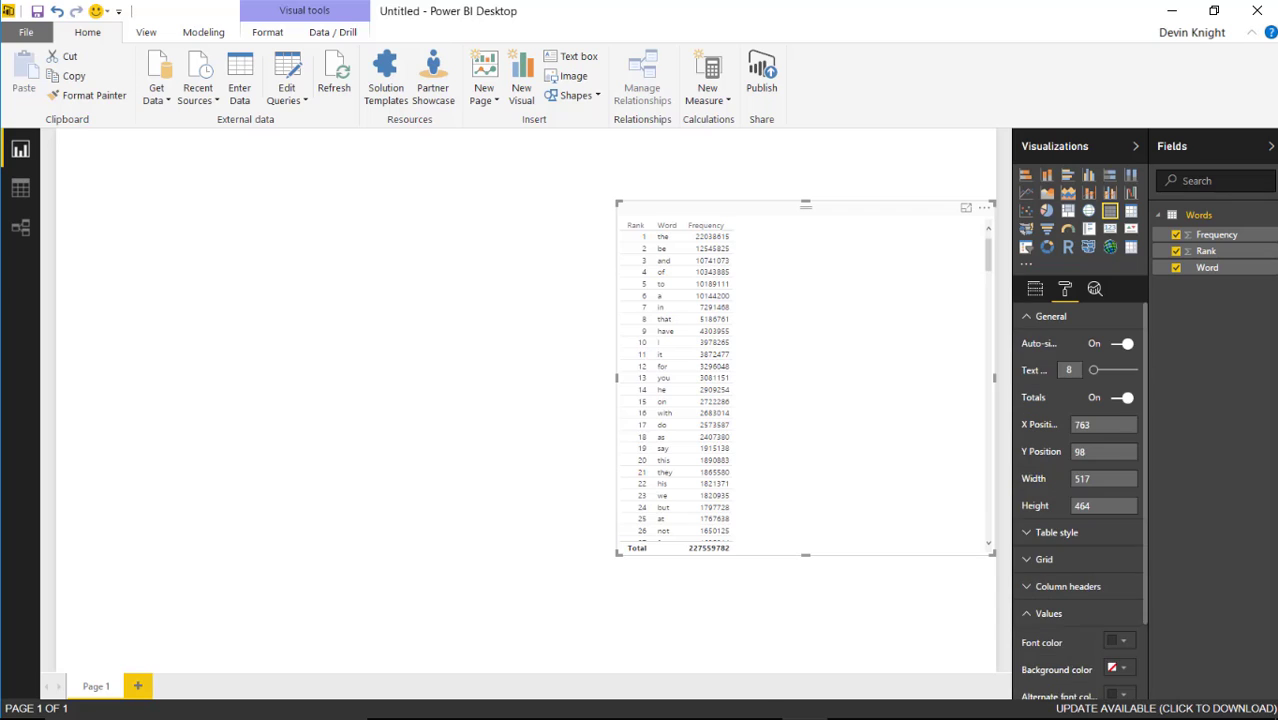
{"action": "left_click", "coordinate": [1102, 371]}
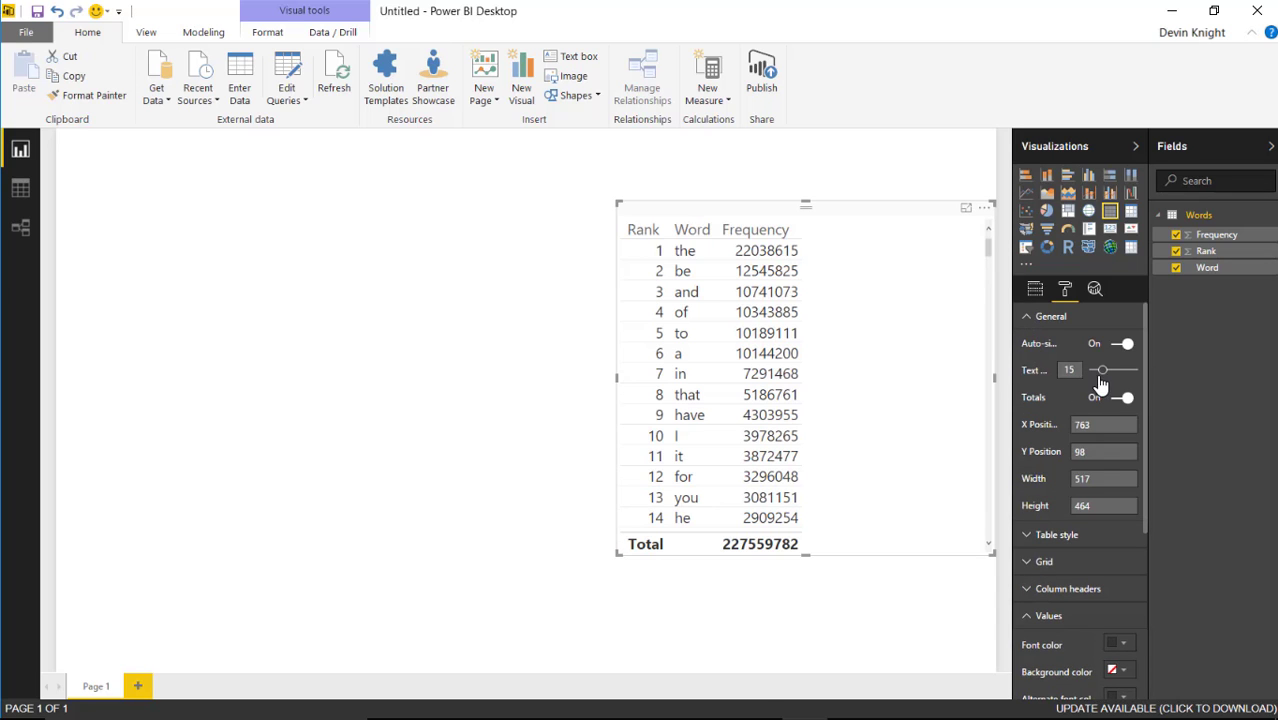
{"action": "left_click_drag", "start_coordinate": [619, 556], "coordinate": [595, 663]}
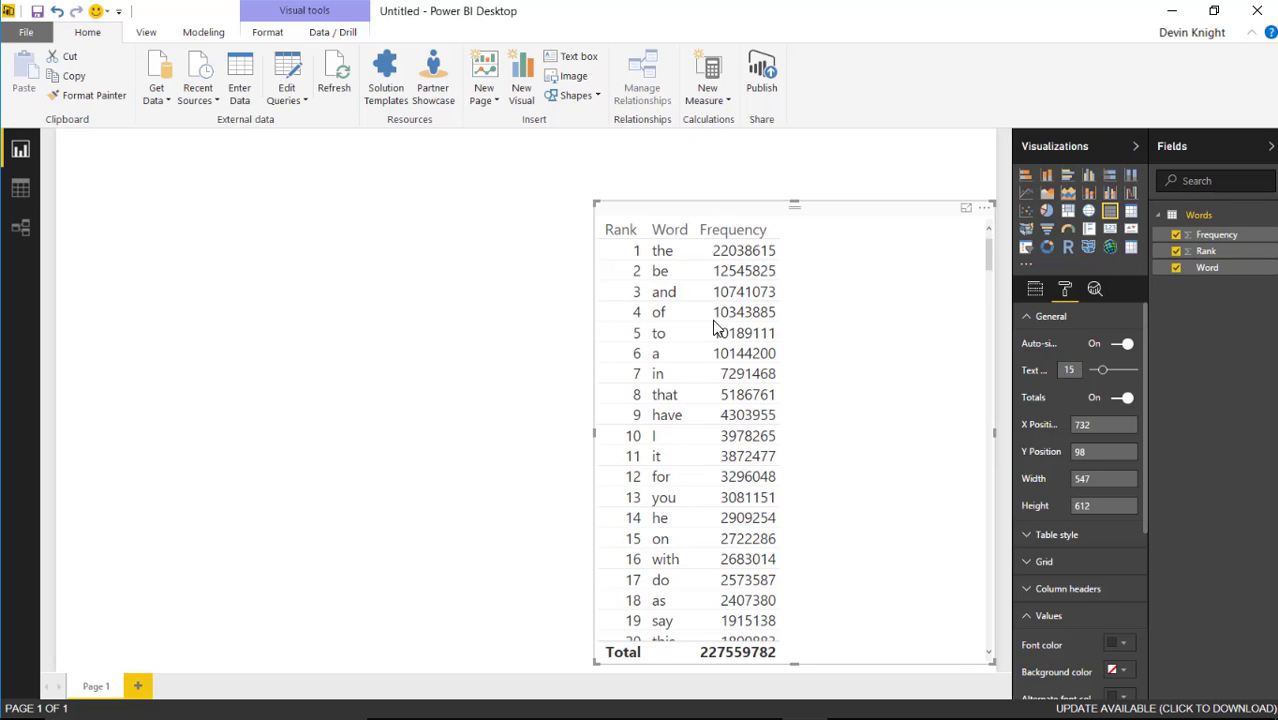
{"action": "left_click_drag", "start_coordinate": [596, 203], "coordinate": [741, 143]}
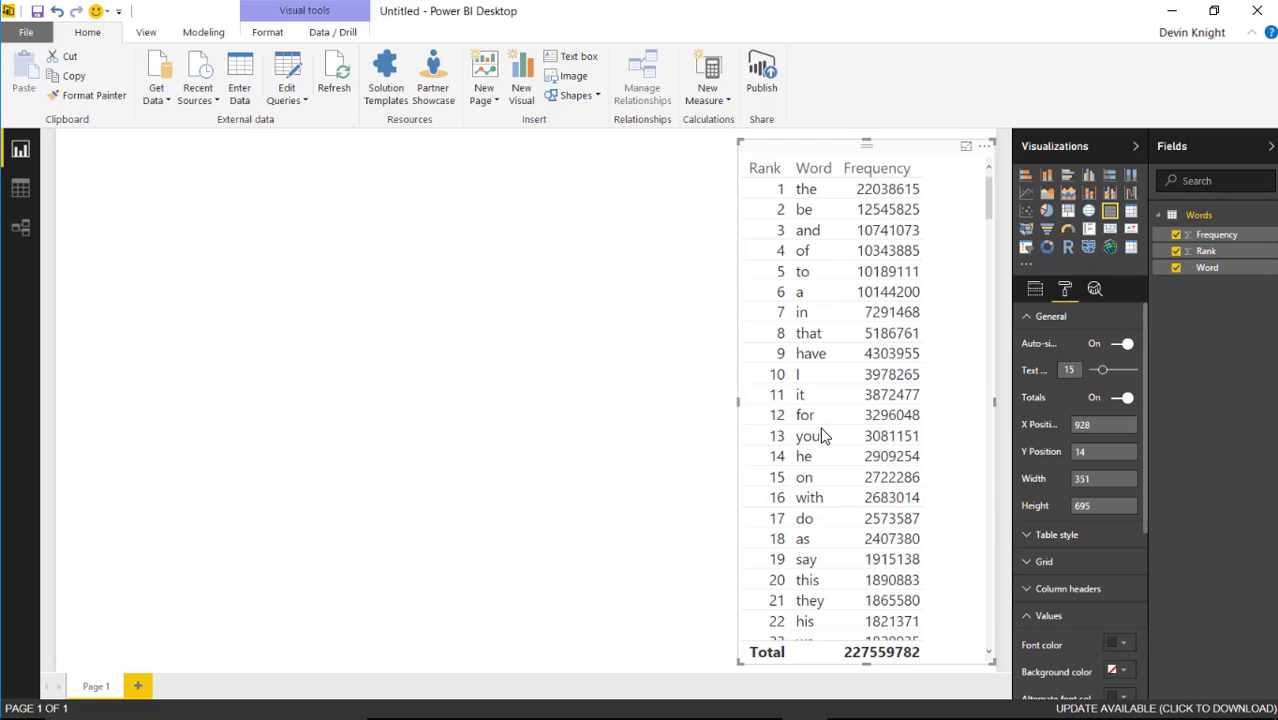
Step: Import AttributeSlicer.0.11.6.pbiviz from the Custom Visuals folder as a custom visual
{"action": "left_click", "coordinate": [1027, 268]}
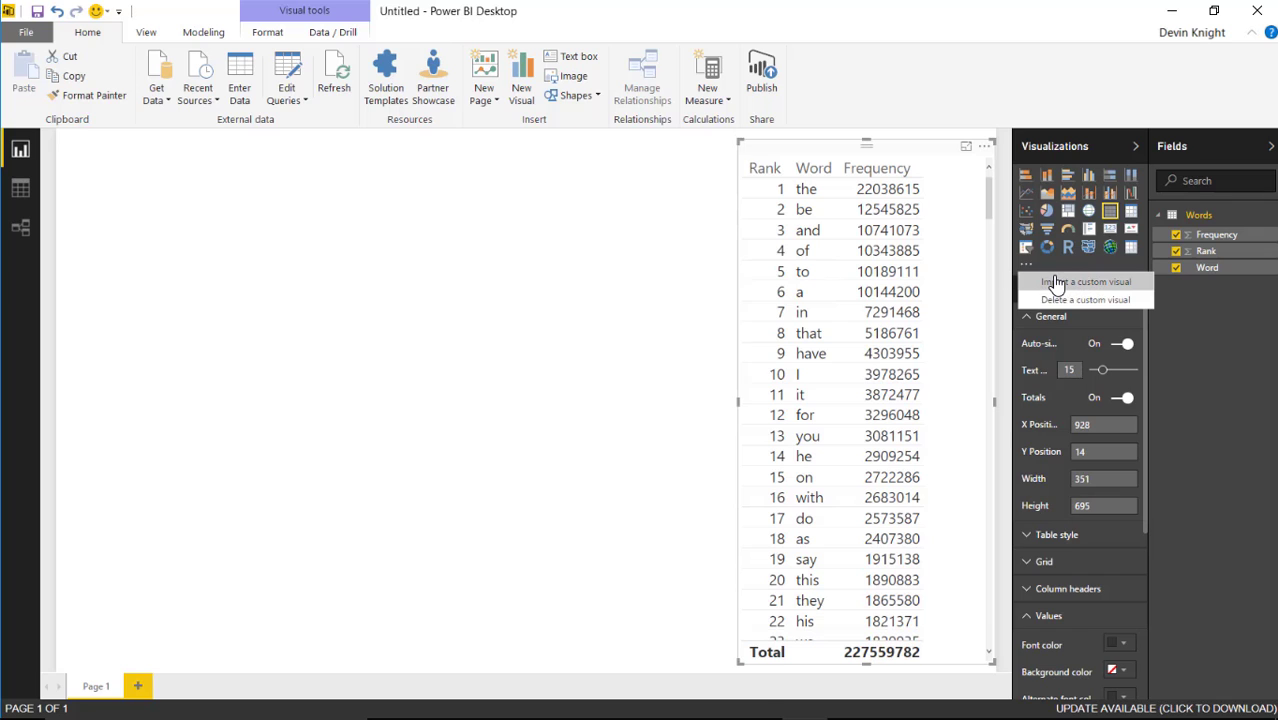
{"action": "left_click", "coordinate": [1056, 283]}
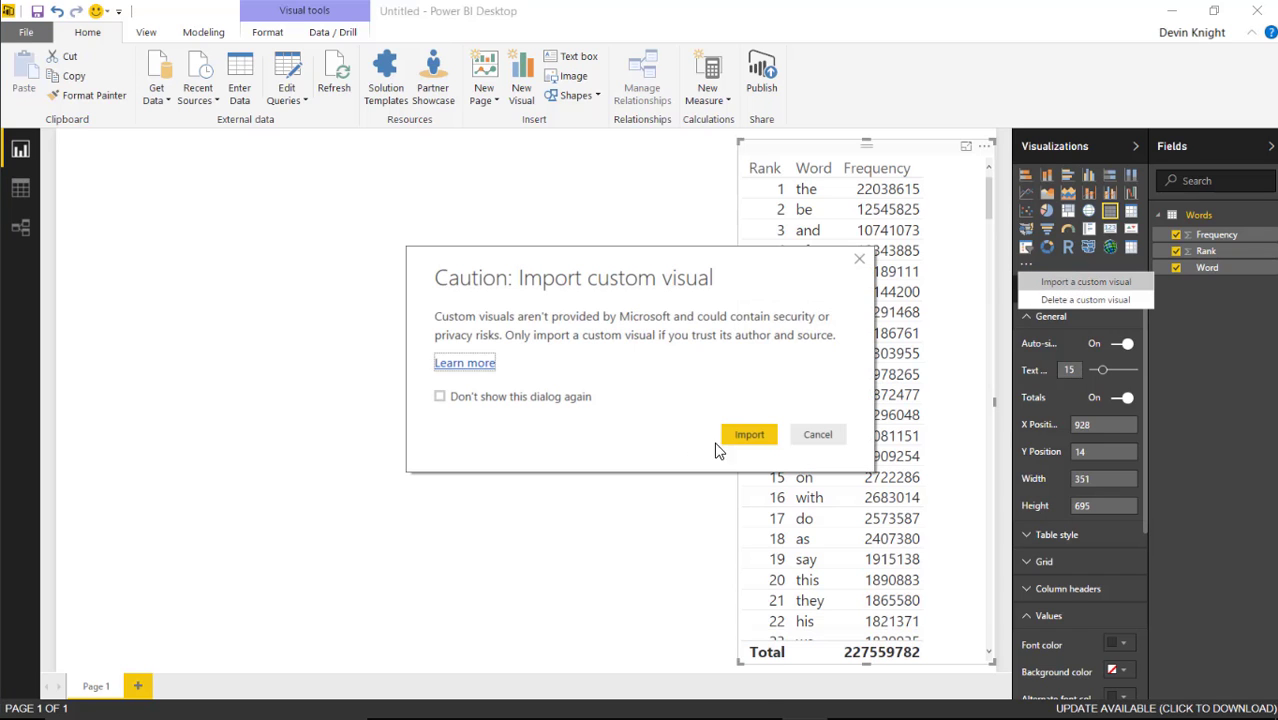
{"action": "left_click", "coordinate": [745, 442]}
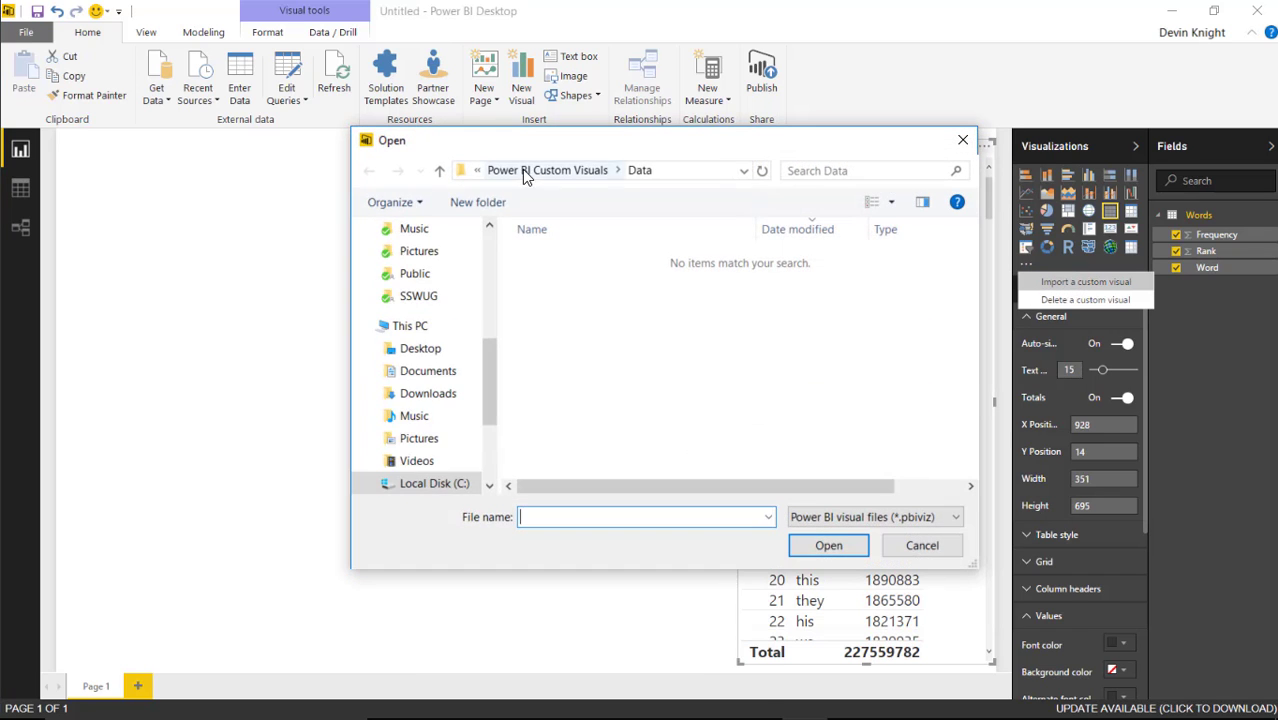
{"action": "left_click", "coordinate": [522, 170]}
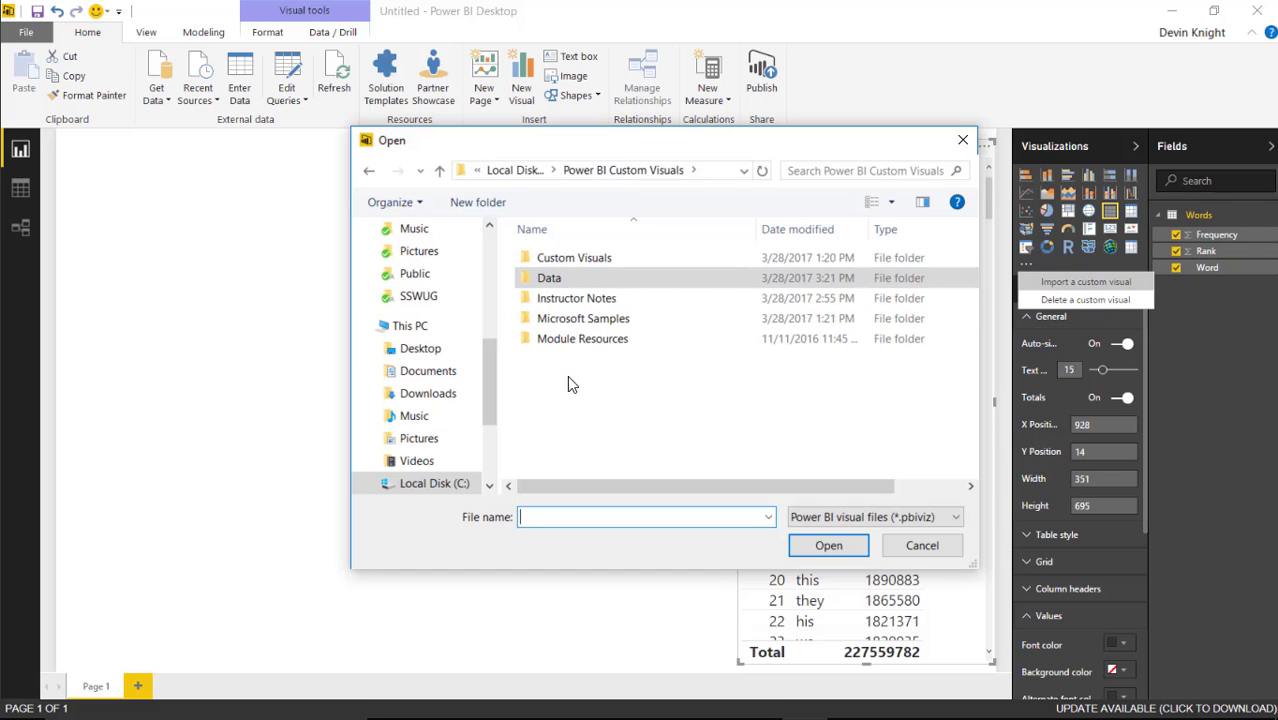
{"action": "double_click", "coordinate": [700, 258]}
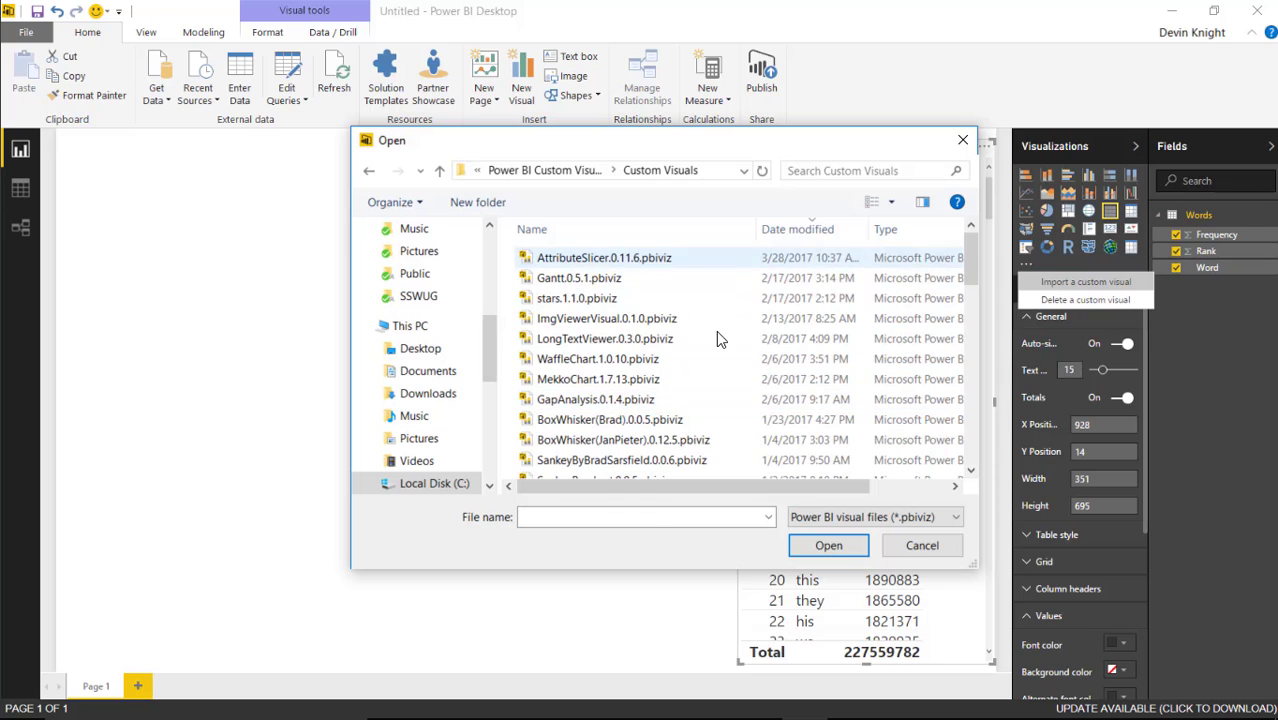
{"action": "left_click", "coordinate": [585, 258]}
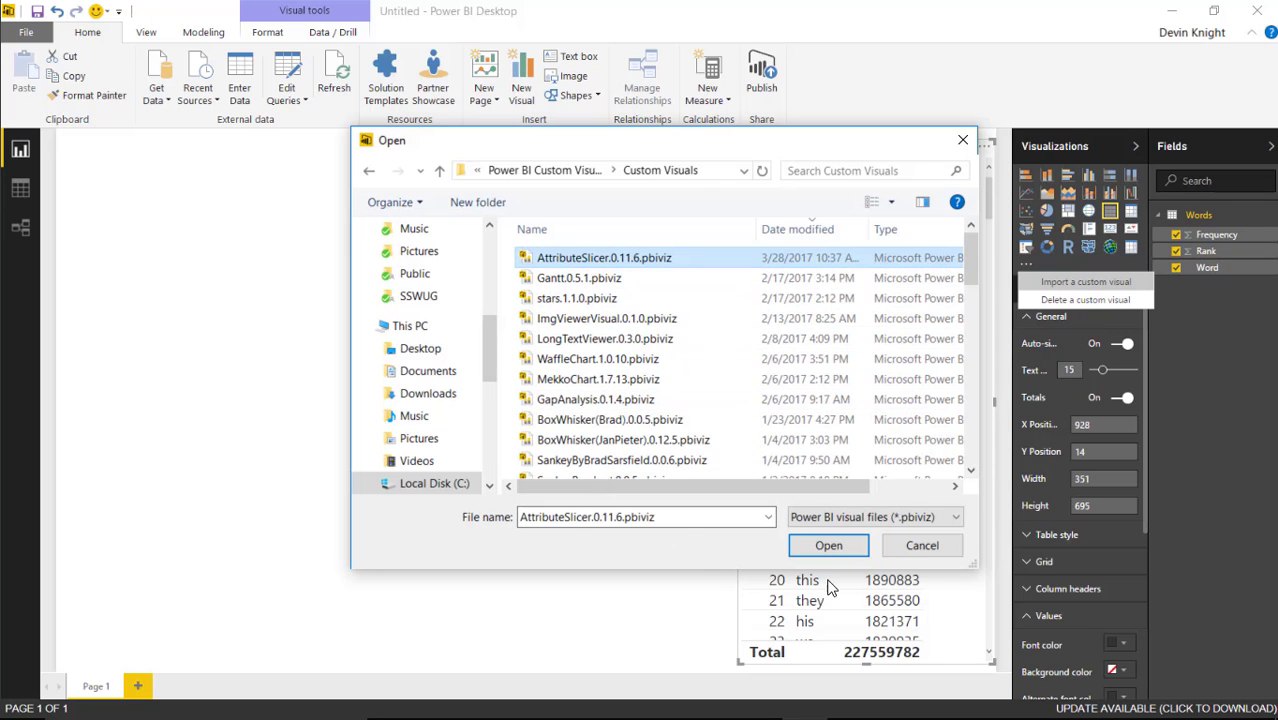
{"action": "left_click", "coordinate": [829, 546]}
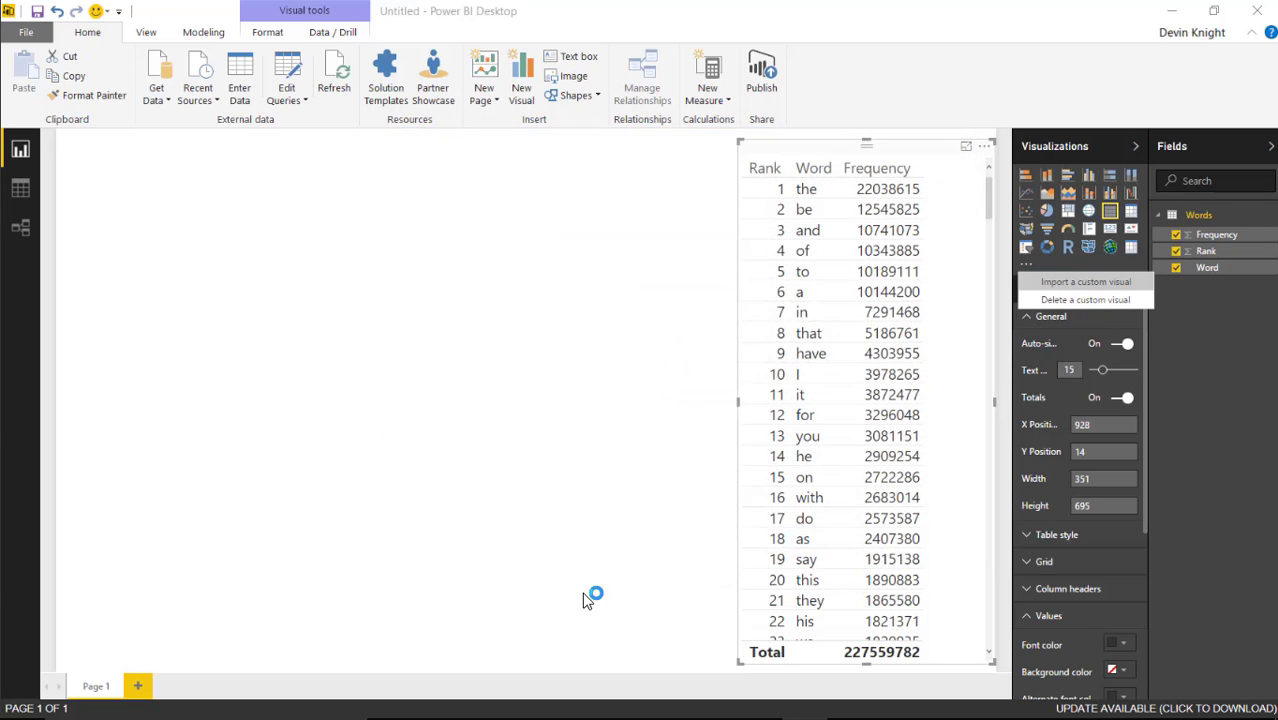
{"action": "left_click", "coordinate": [795, 398]}
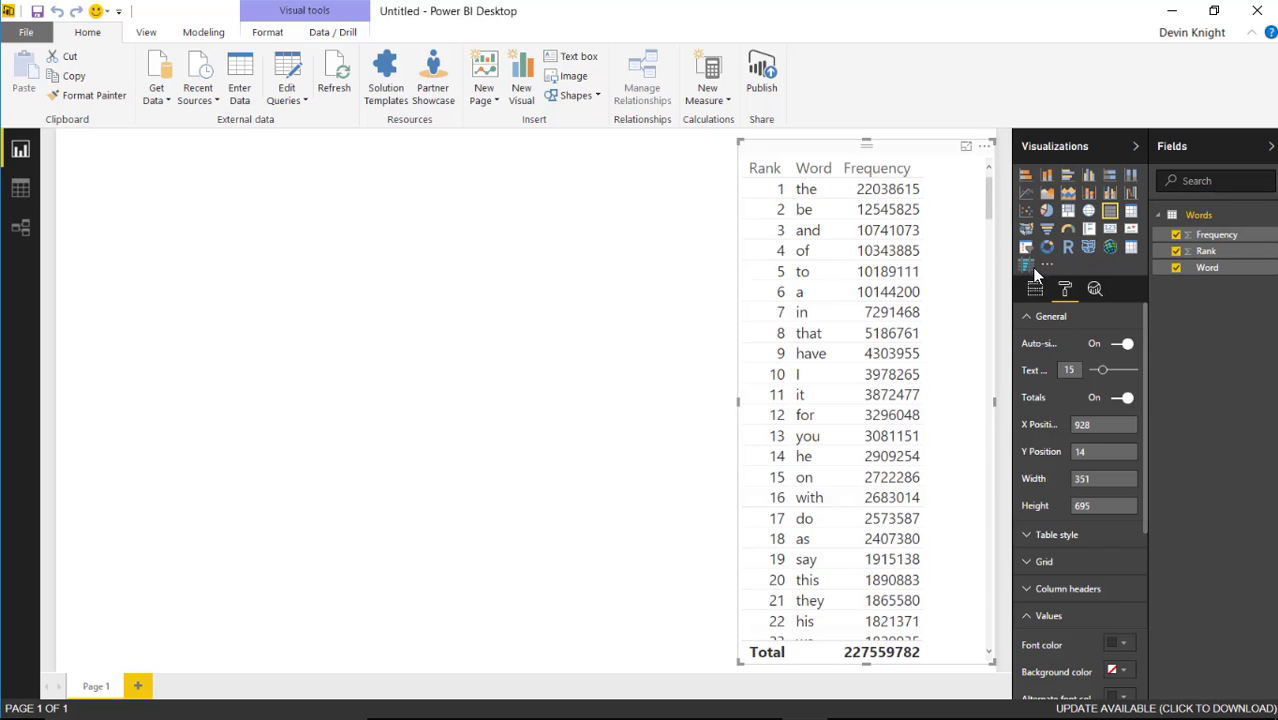
Step: Add an empty Attribute Slicer, leaving the table intact, and enlarge it across the page's left side
{"action": "left_click", "coordinate": [1027, 268]}
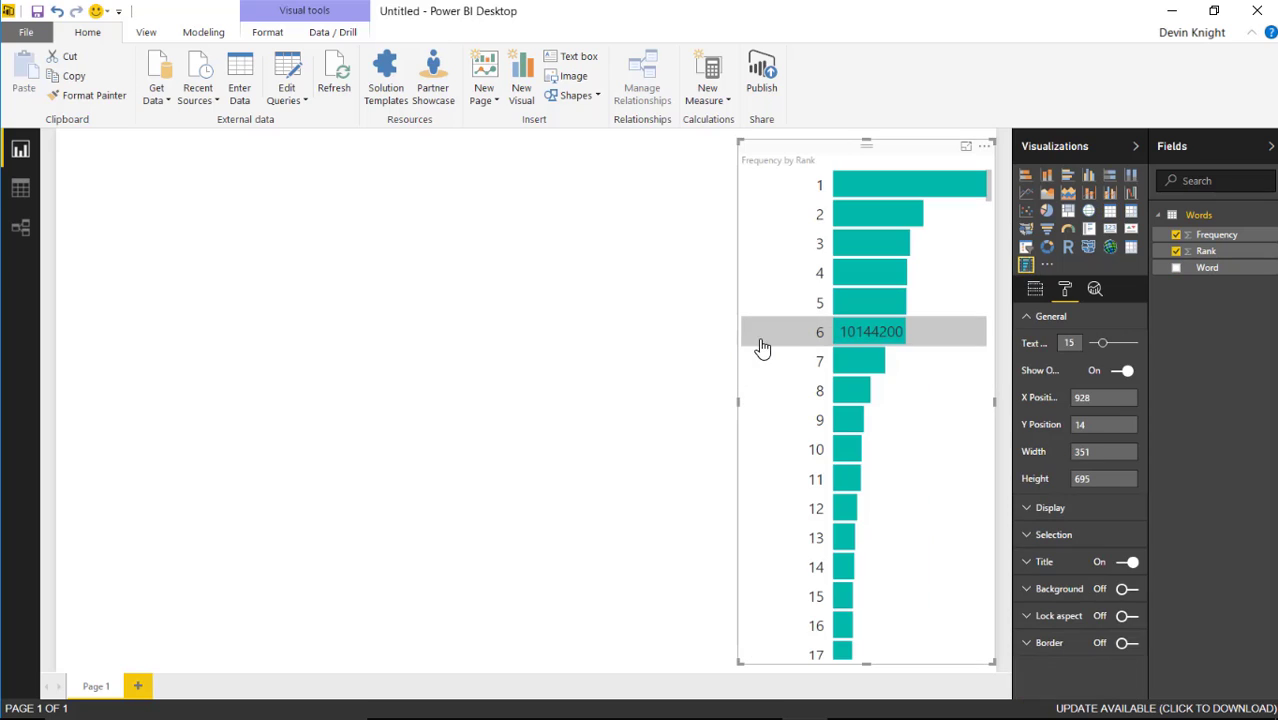
{"action": "key", "text": "ctrl+z"}
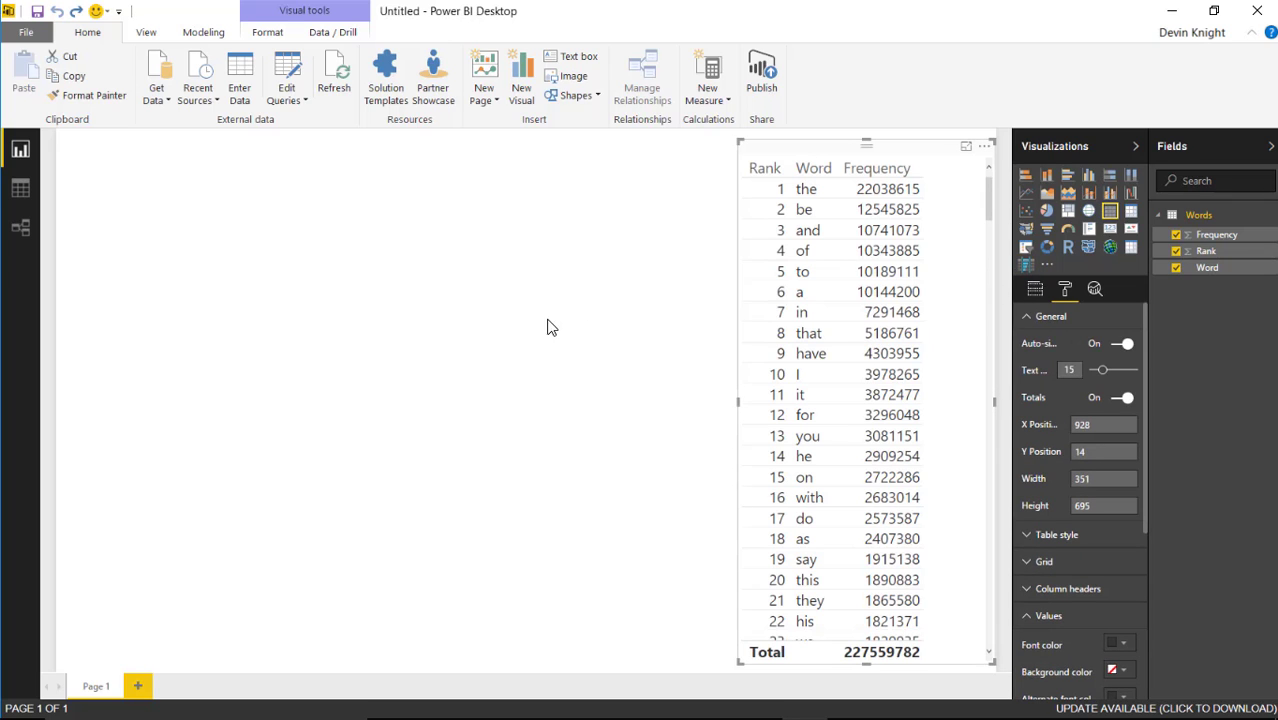
{"action": "left_click", "coordinate": [686, 406]}
{"action": "left_click", "coordinate": [1027, 265]}
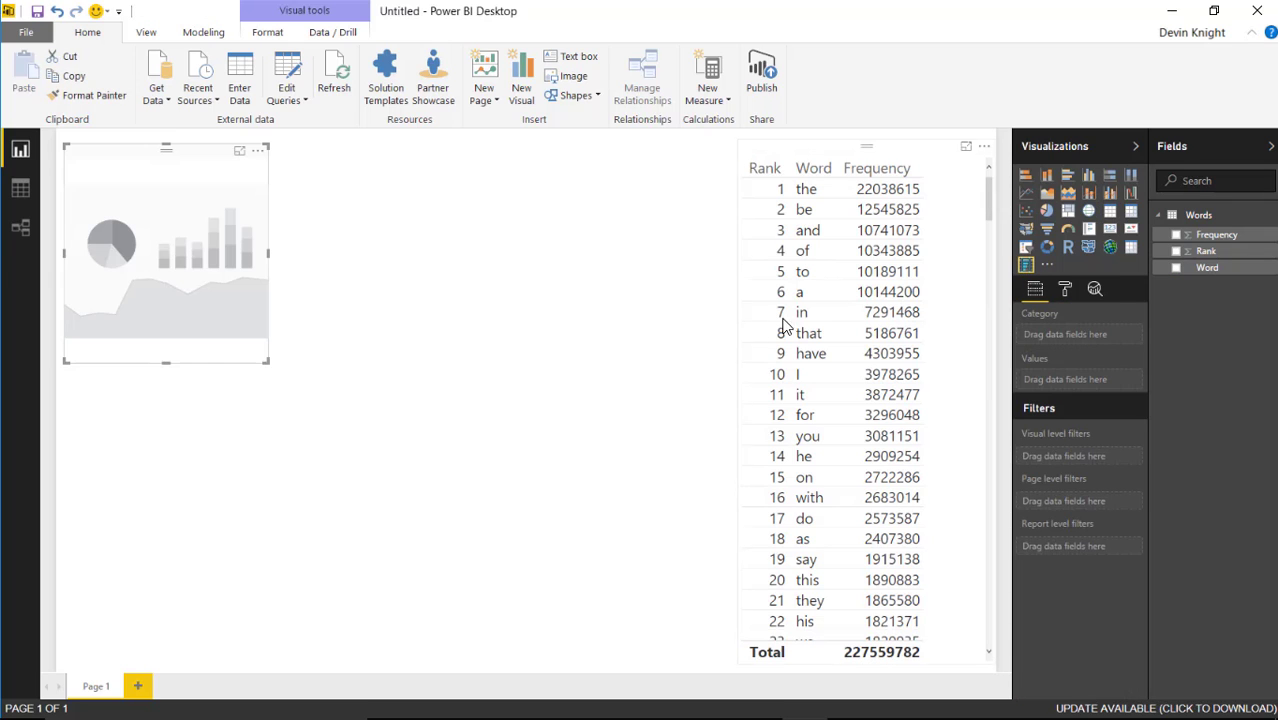
{"action": "left_click", "coordinate": [379, 442]}
{"action": "left_click", "coordinate": [262, 350]}
{"action": "left_click_drag", "start_coordinate": [266, 361], "coordinate": [632, 618]}
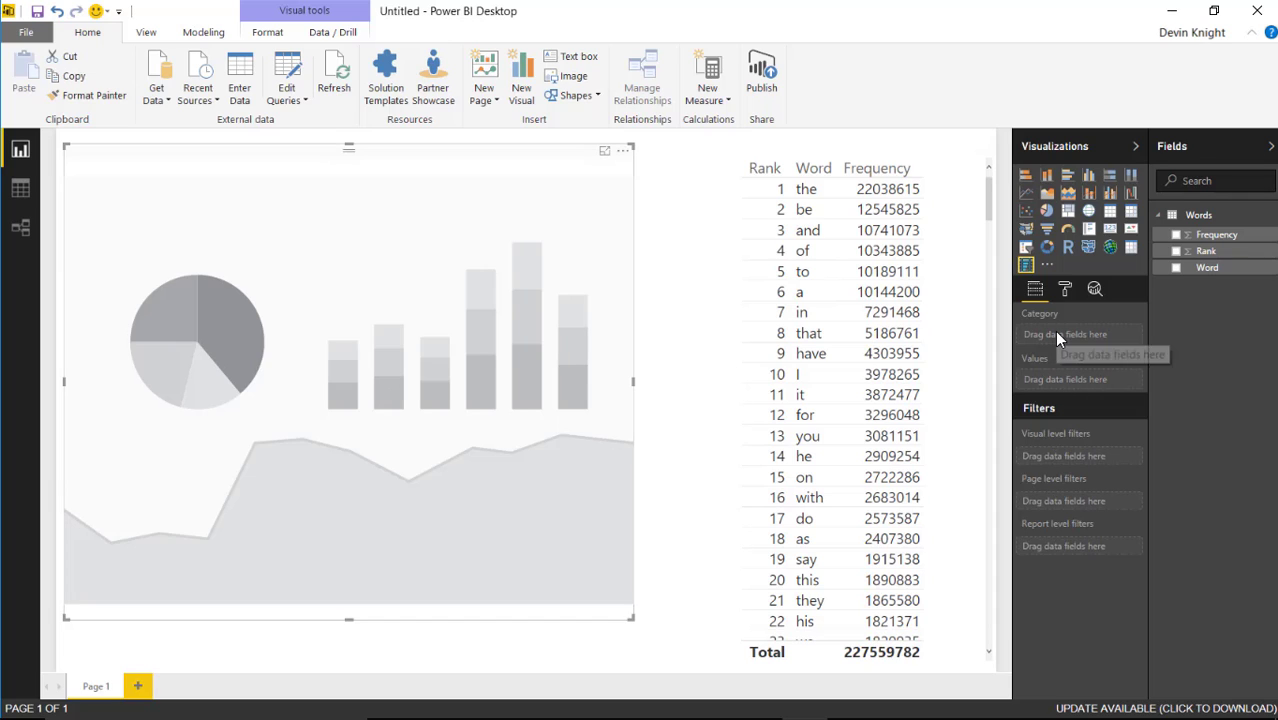
Step: Put Word in the slicer's Category and Frequency in its Values
{"action": "left_click", "coordinate": [1176, 268]}
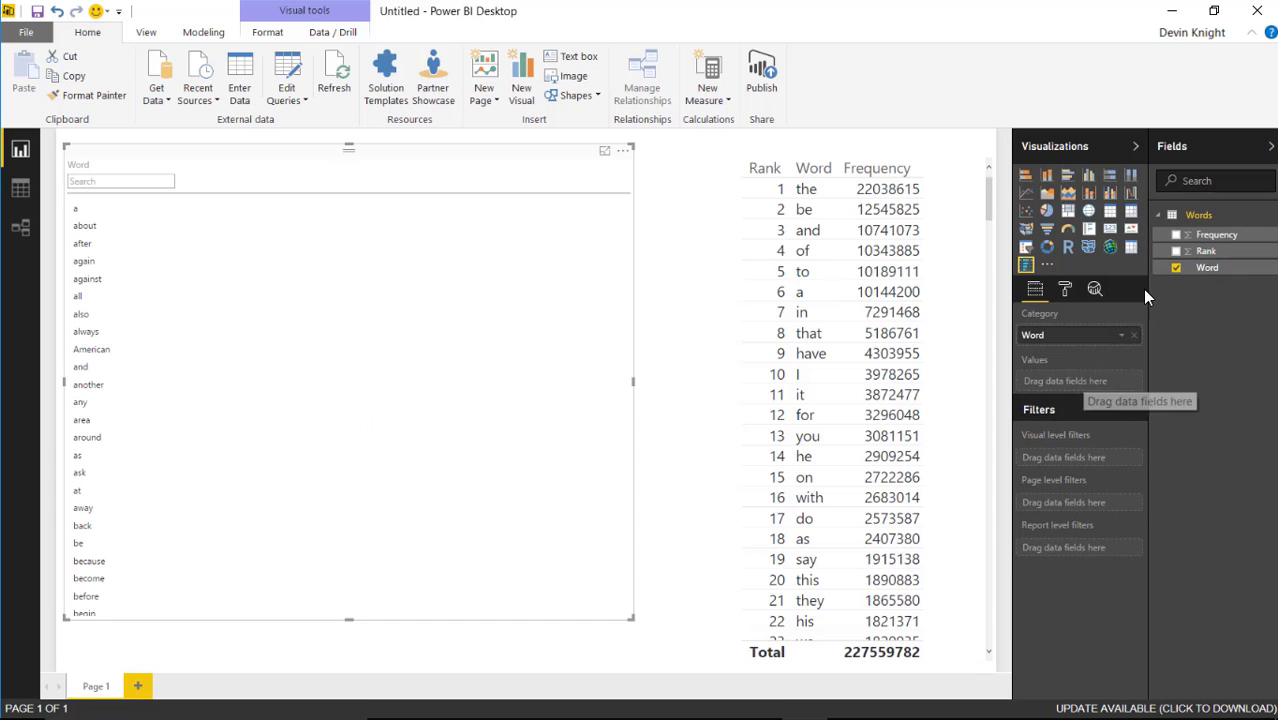
{"action": "left_click", "coordinate": [1176, 236]}
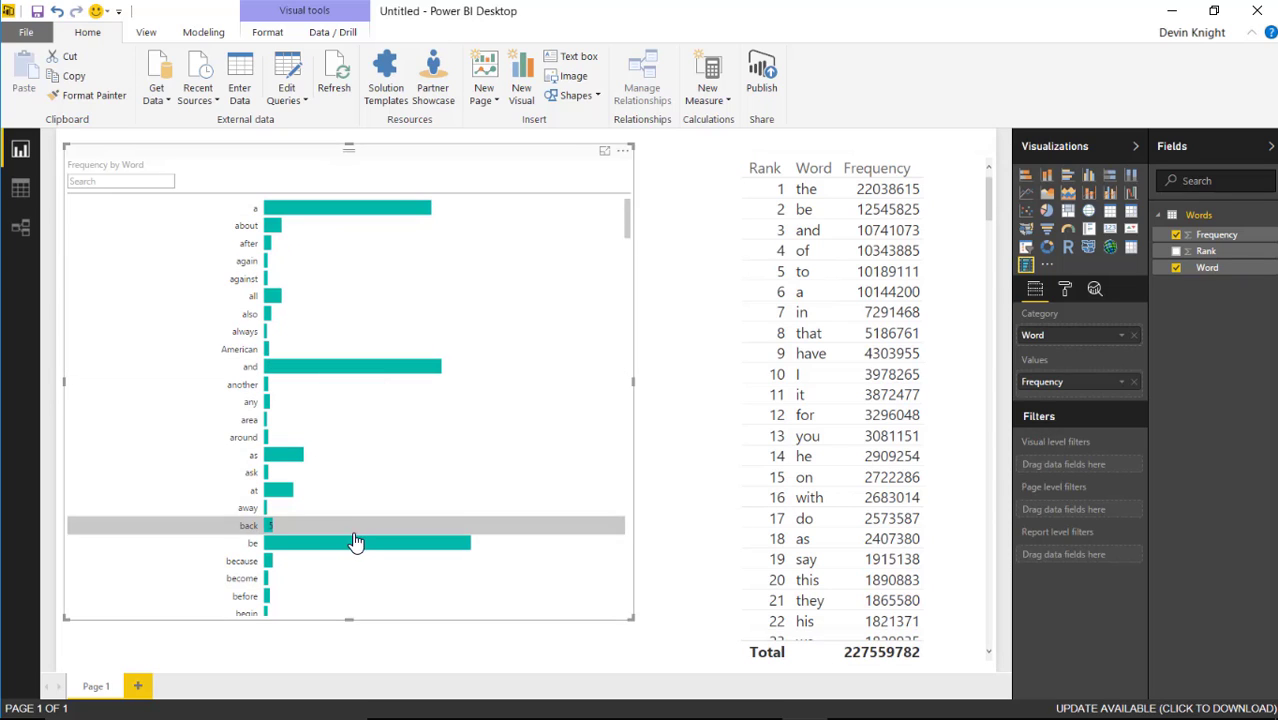
{"action": "mouse_move", "coordinate": [363, 556]}
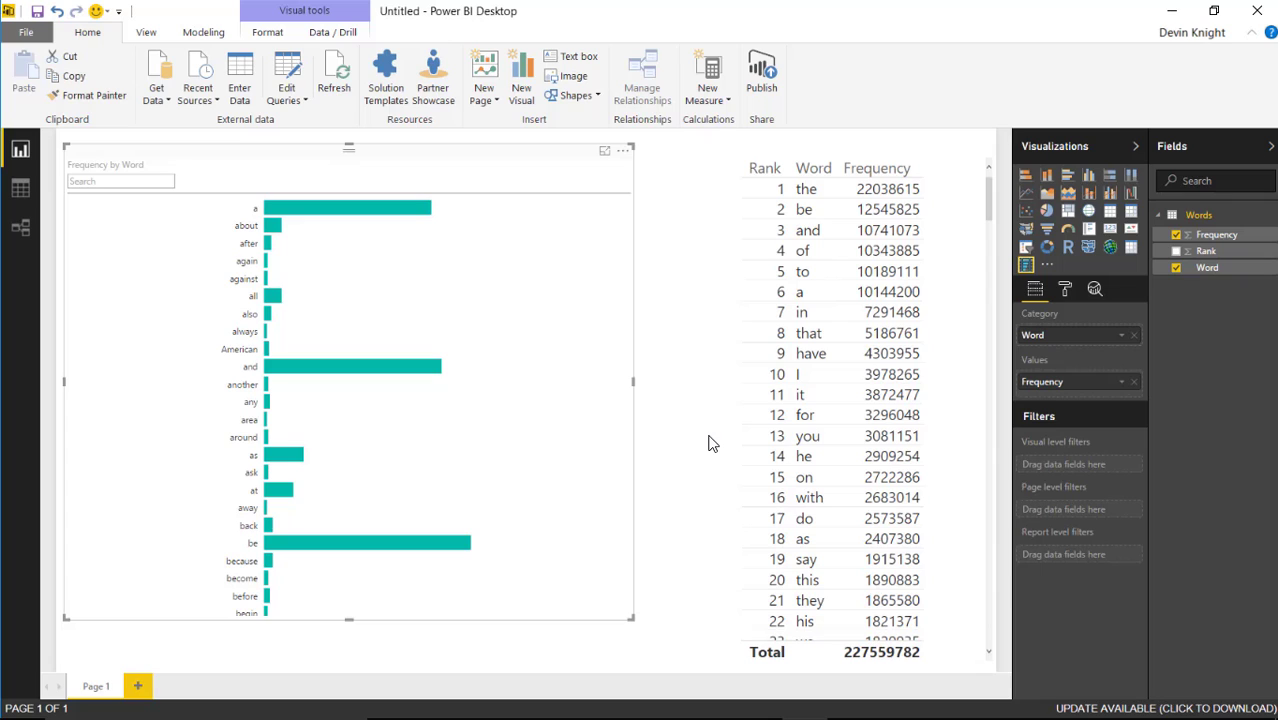
Step: Select the words and, as, at and be in the slicer to filter the table
{"action": "mouse_move", "coordinate": [337, 373]}
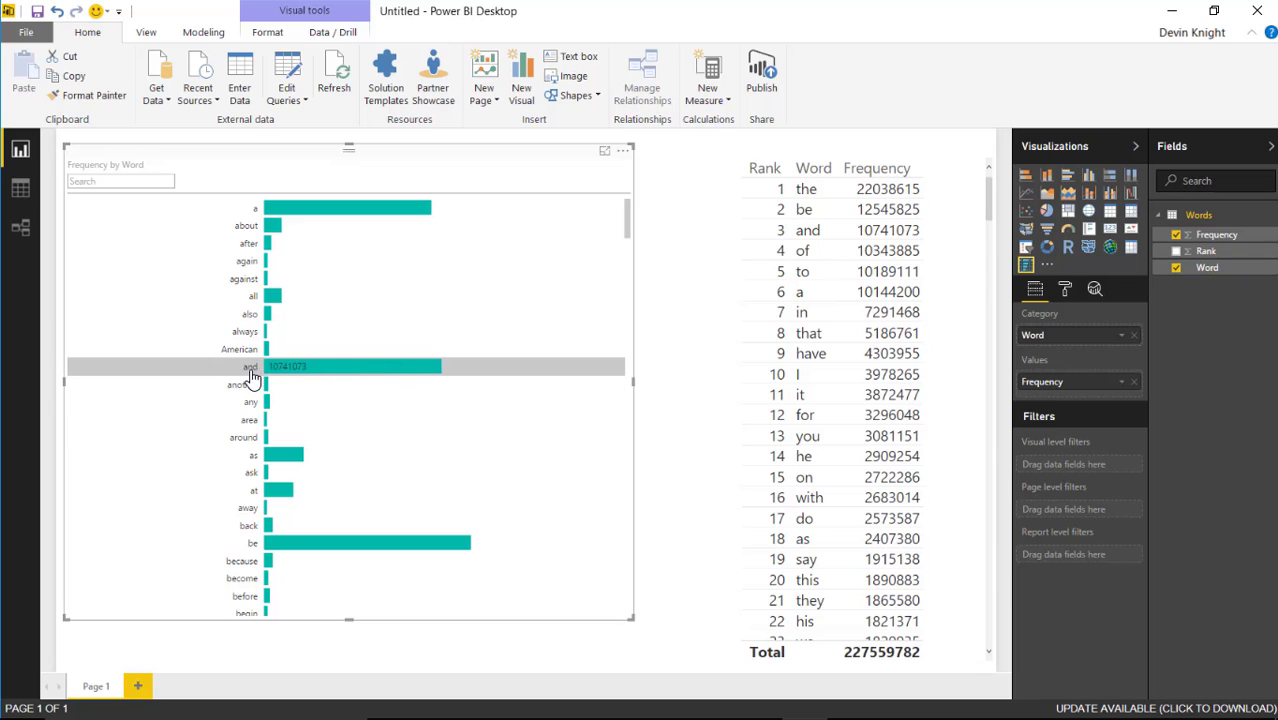
{"action": "left_click", "coordinate": [314, 372]}
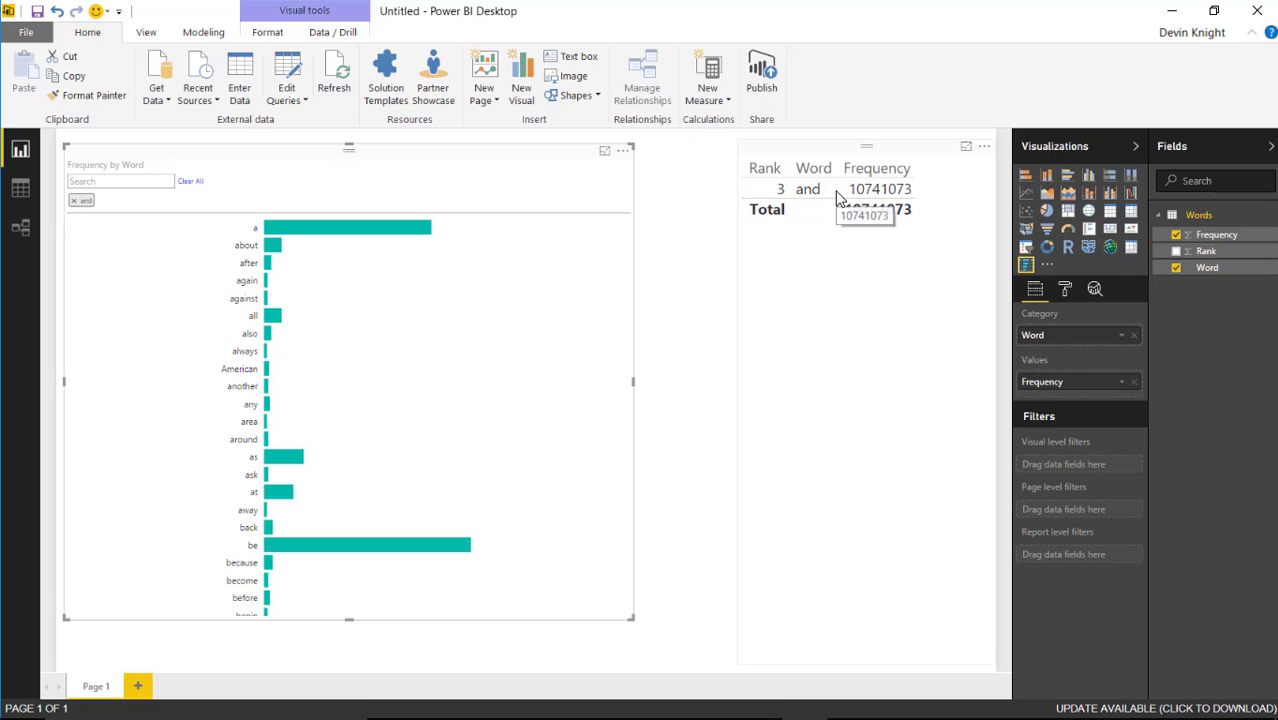
{"action": "left_click", "coordinate": [280, 457]}
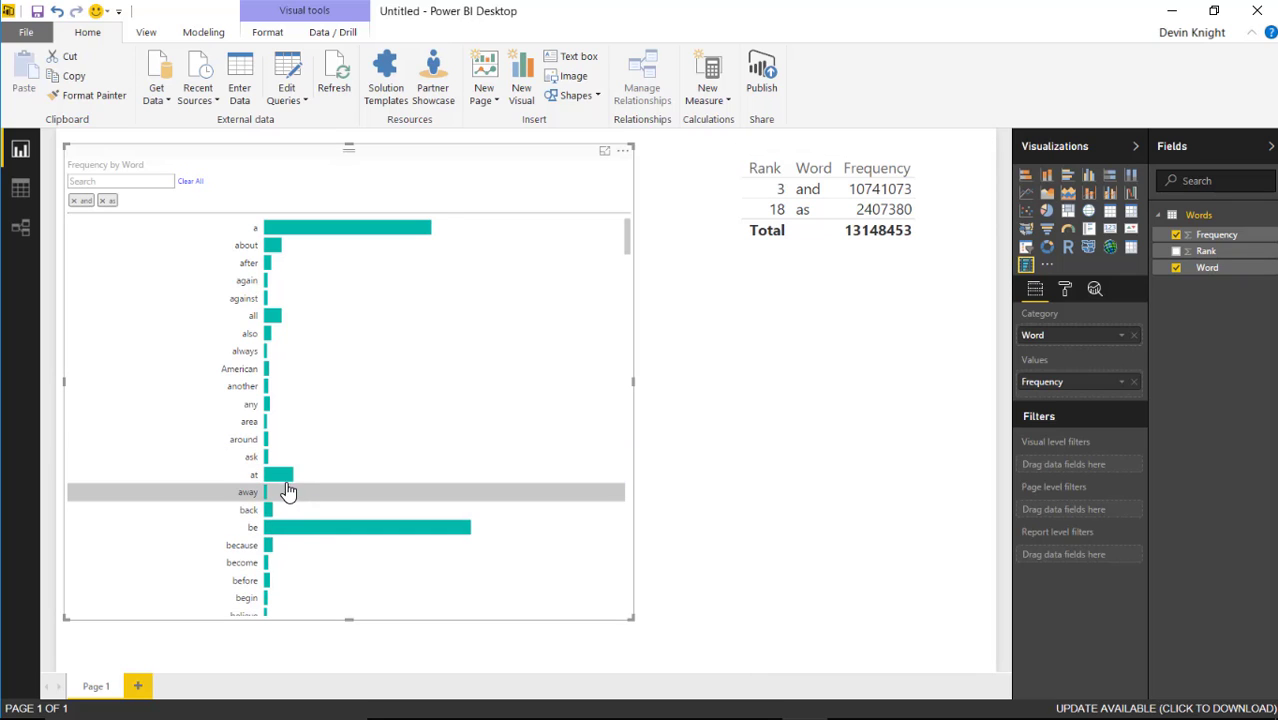
{"action": "left_click", "coordinate": [292, 478]}
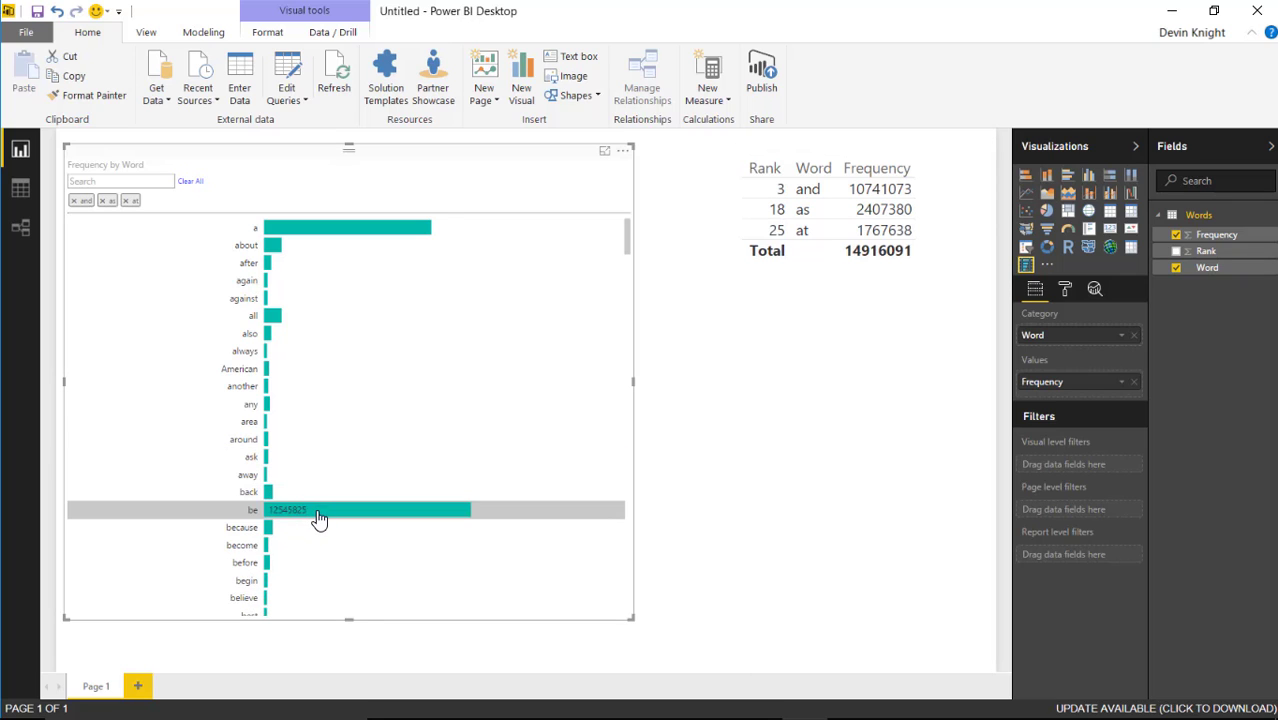
{"action": "left_click", "coordinate": [316, 511]}
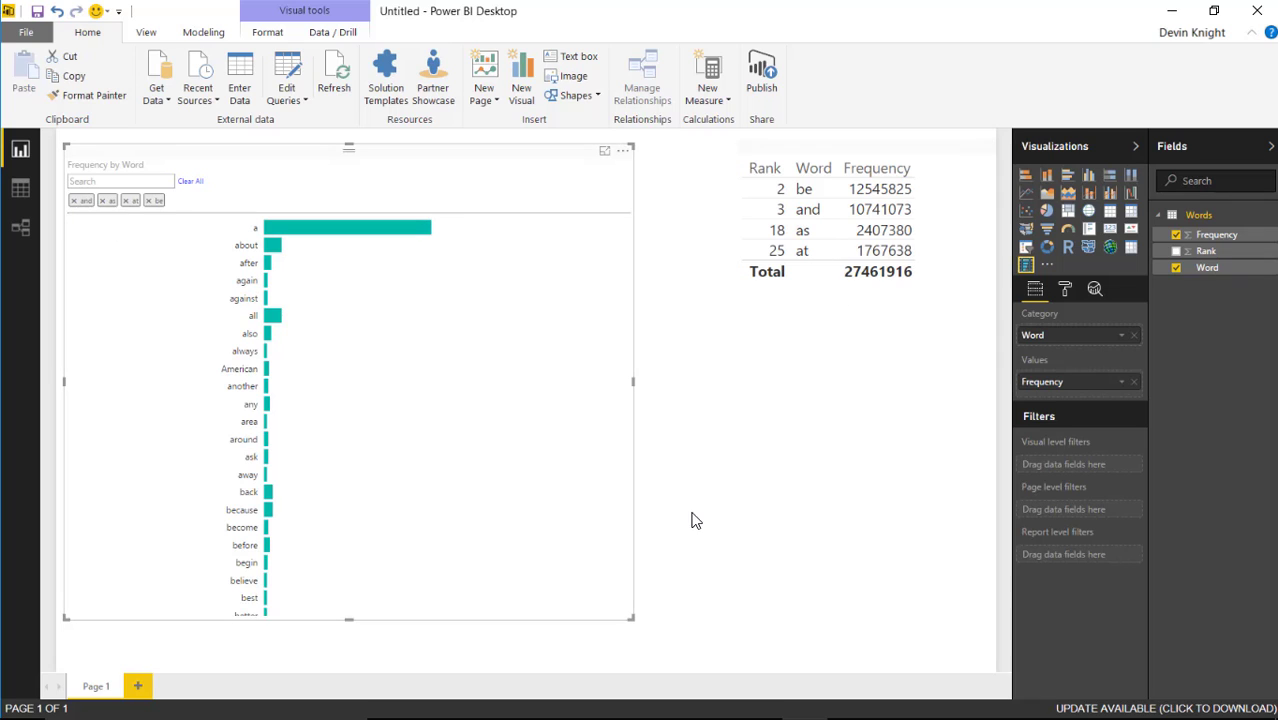
Step: Remove the be, at and another word chip from the slicer selection
{"action": "left_click", "coordinate": [146, 201]}
{"action": "left_click", "coordinate": [125, 204]}
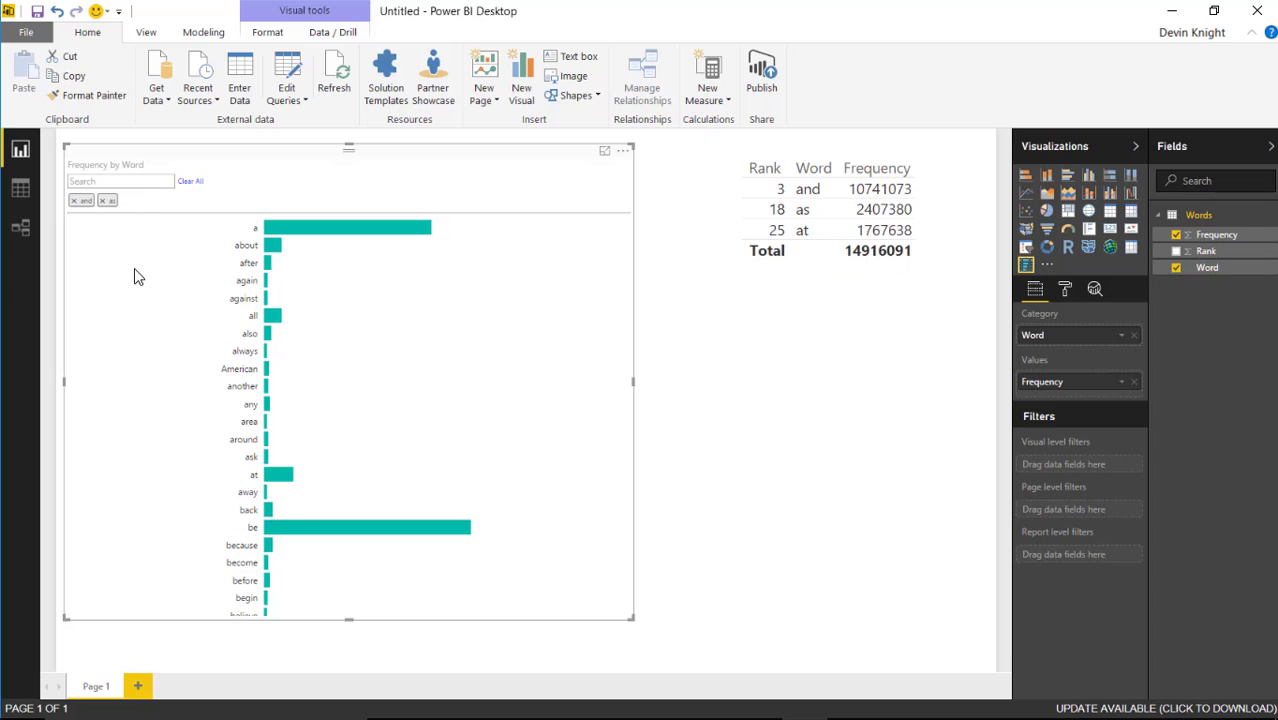
{"action": "left_click", "coordinate": [191, 183]}
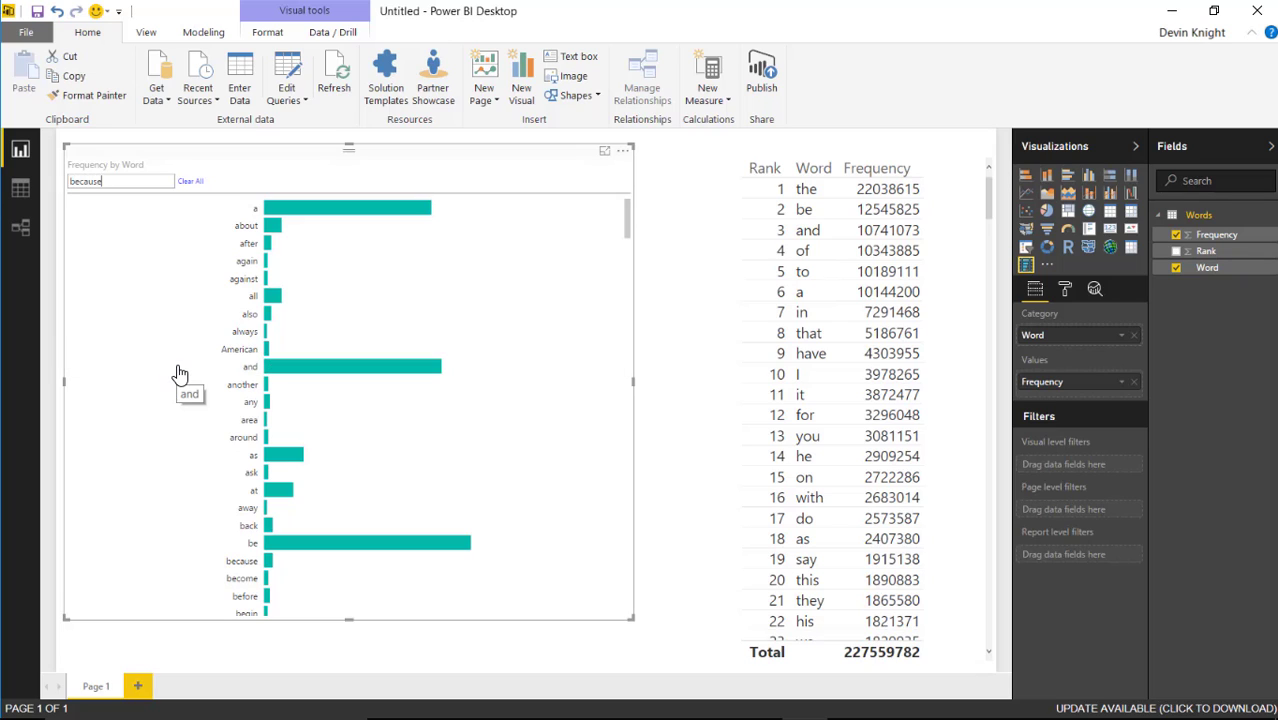
Step: Select because from its search, then search 'ca' and add American and can
{"action": "key", "text": "Return"}
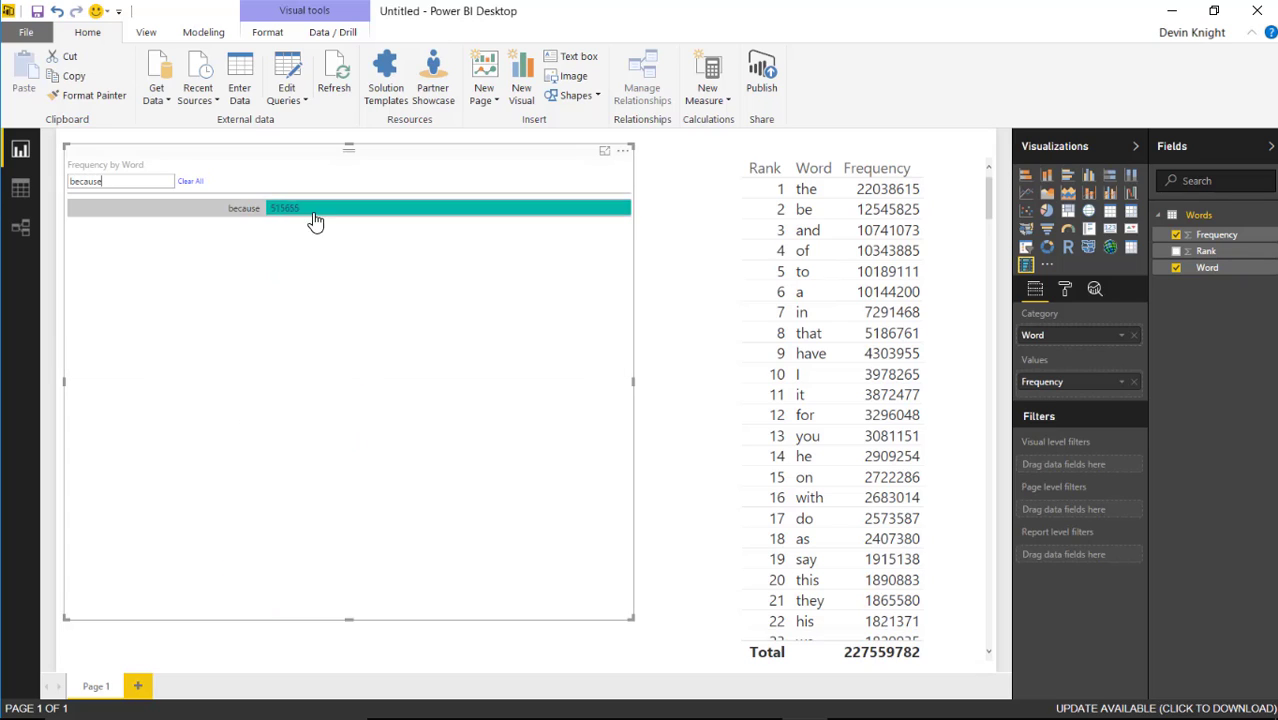
{"action": "left_click", "coordinate": [322, 222]}
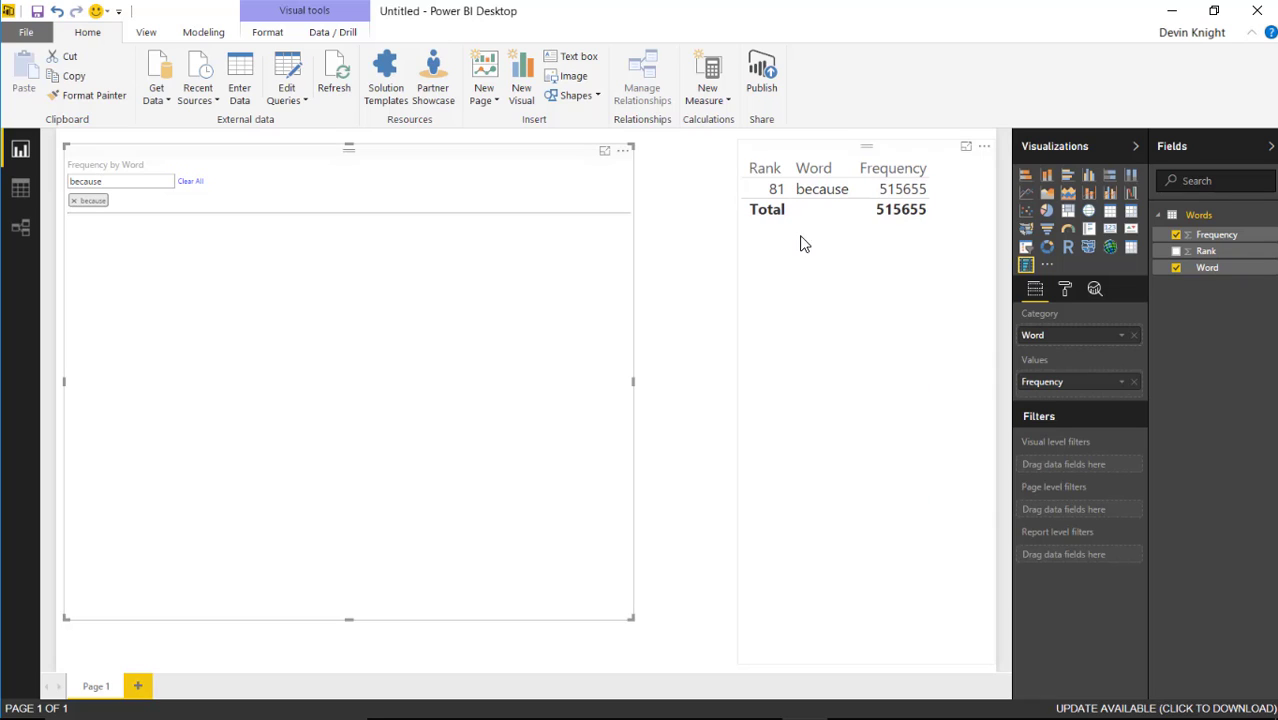
{"action": "double_click", "coordinate": [139, 177]}
{"action": "type", "text": "can"}
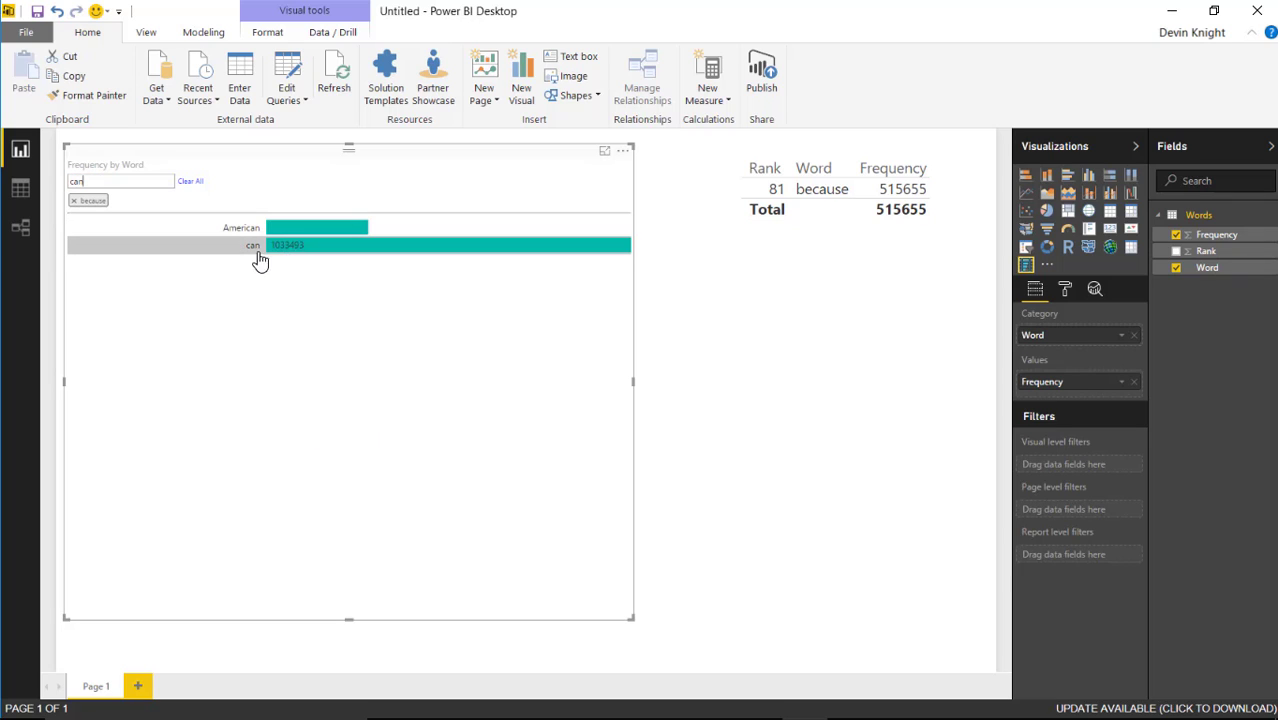
{"action": "left_click", "coordinate": [291, 230]}
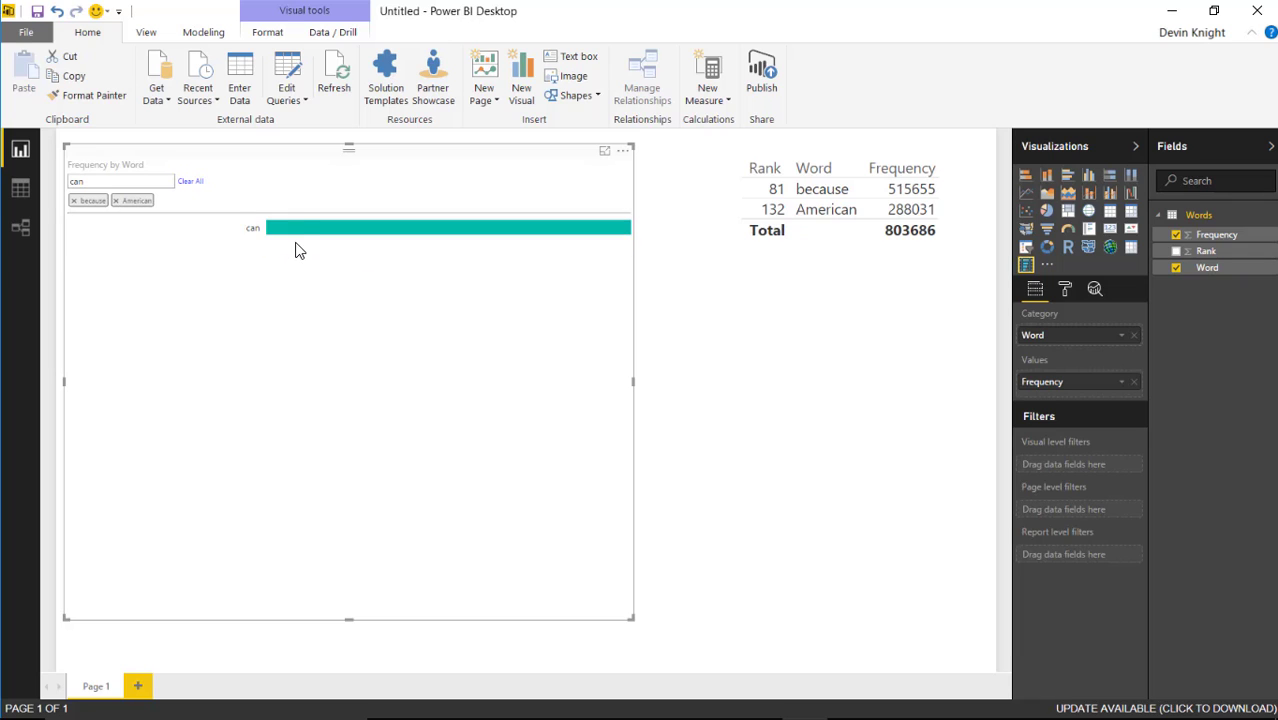
{"action": "left_click", "coordinate": [300, 234]}
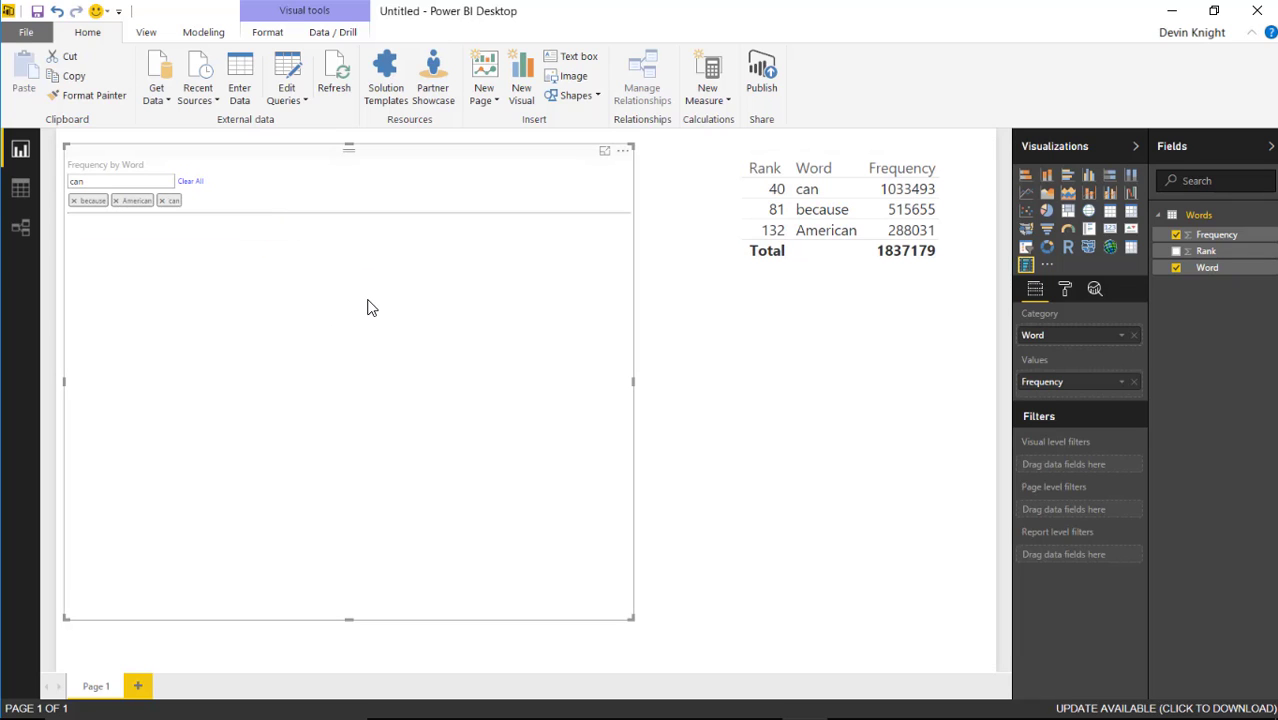
Step: Remove the can, American and because chips and clear the slicer's search
{"action": "left_click", "coordinate": [163, 201]}
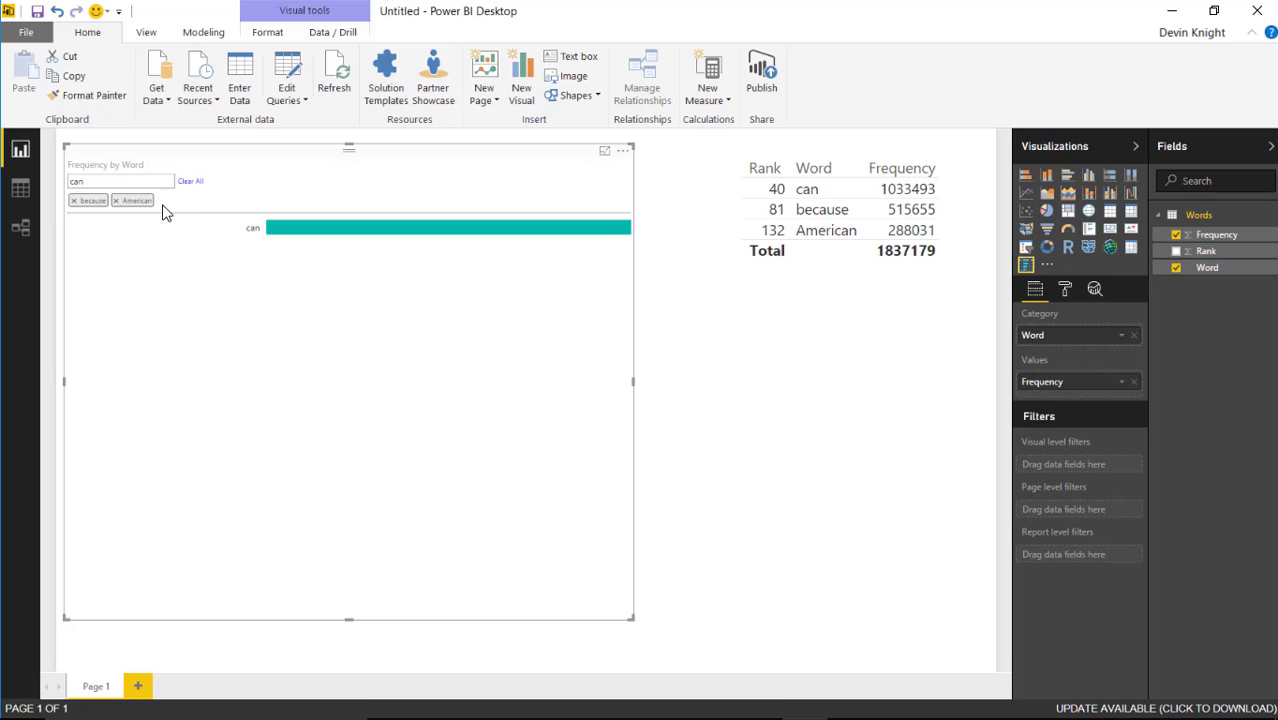
{"action": "left_click", "coordinate": [116, 201]}
{"action": "left_click", "coordinate": [73, 201]}
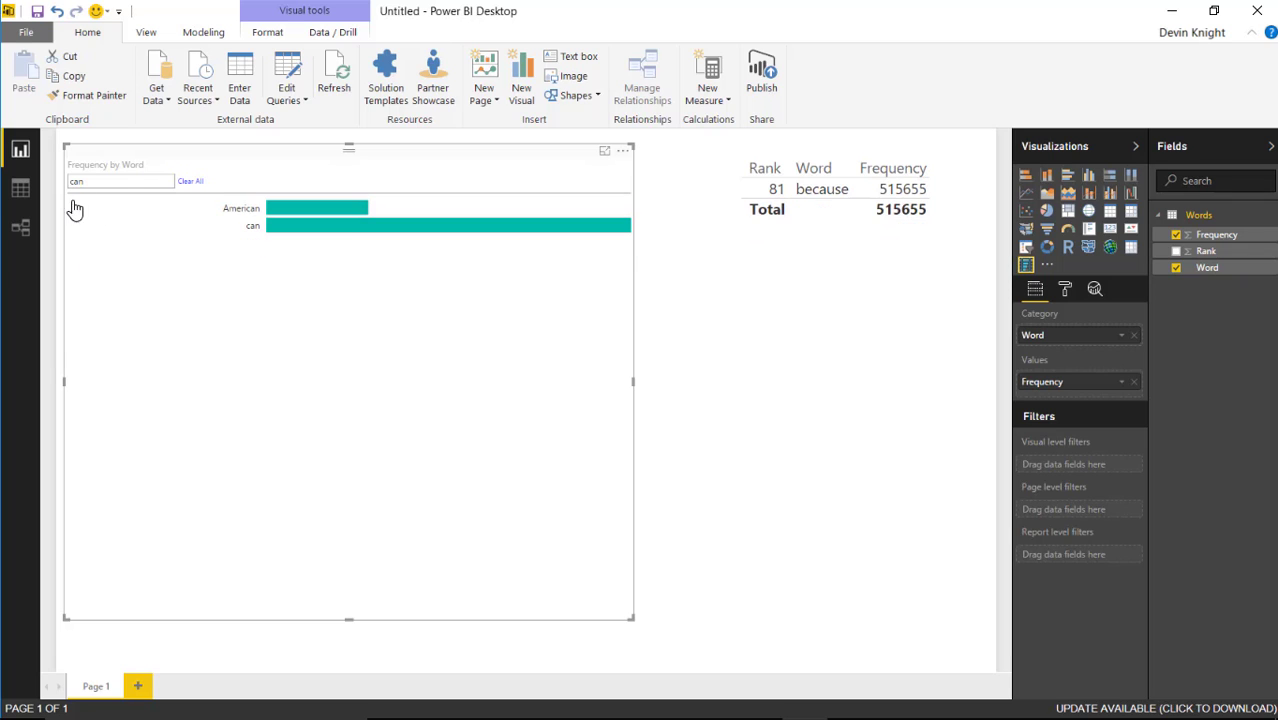
{"action": "left_click", "coordinate": [188, 186]}
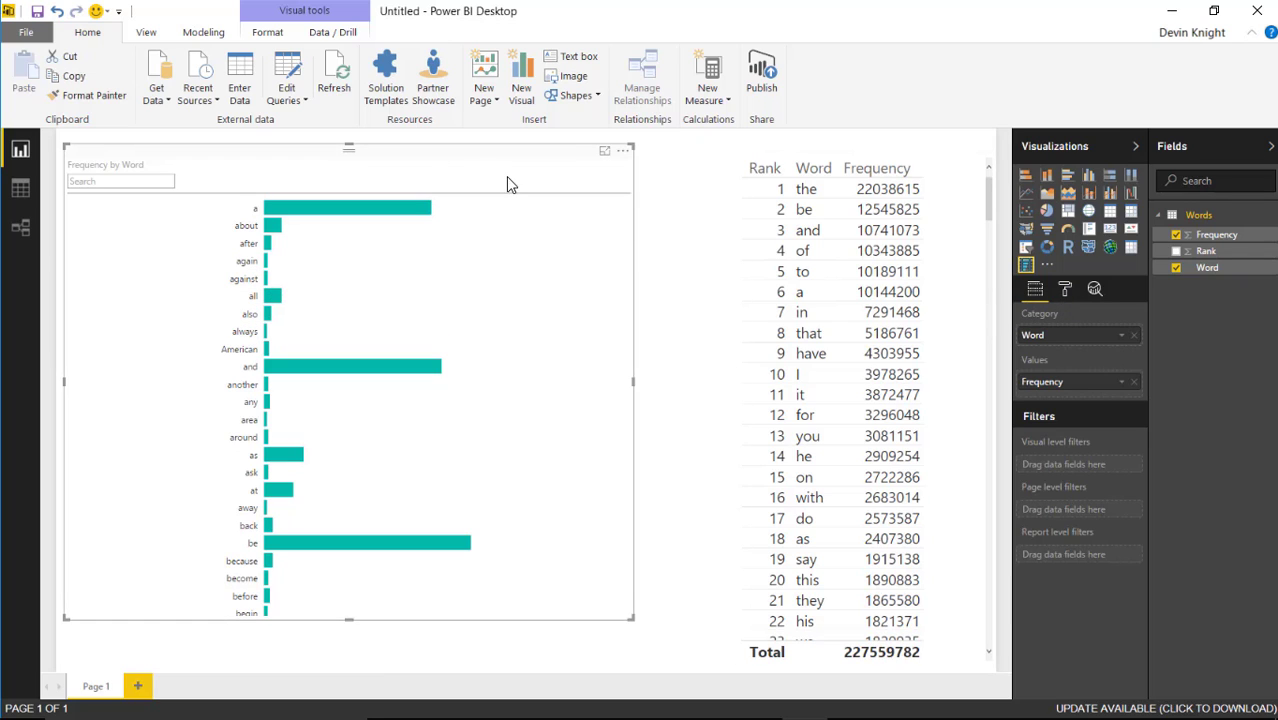
Step: Raise the slicer's General text size to 17 and widen the Format pane
{"action": "left_click", "coordinate": [1064, 290]}
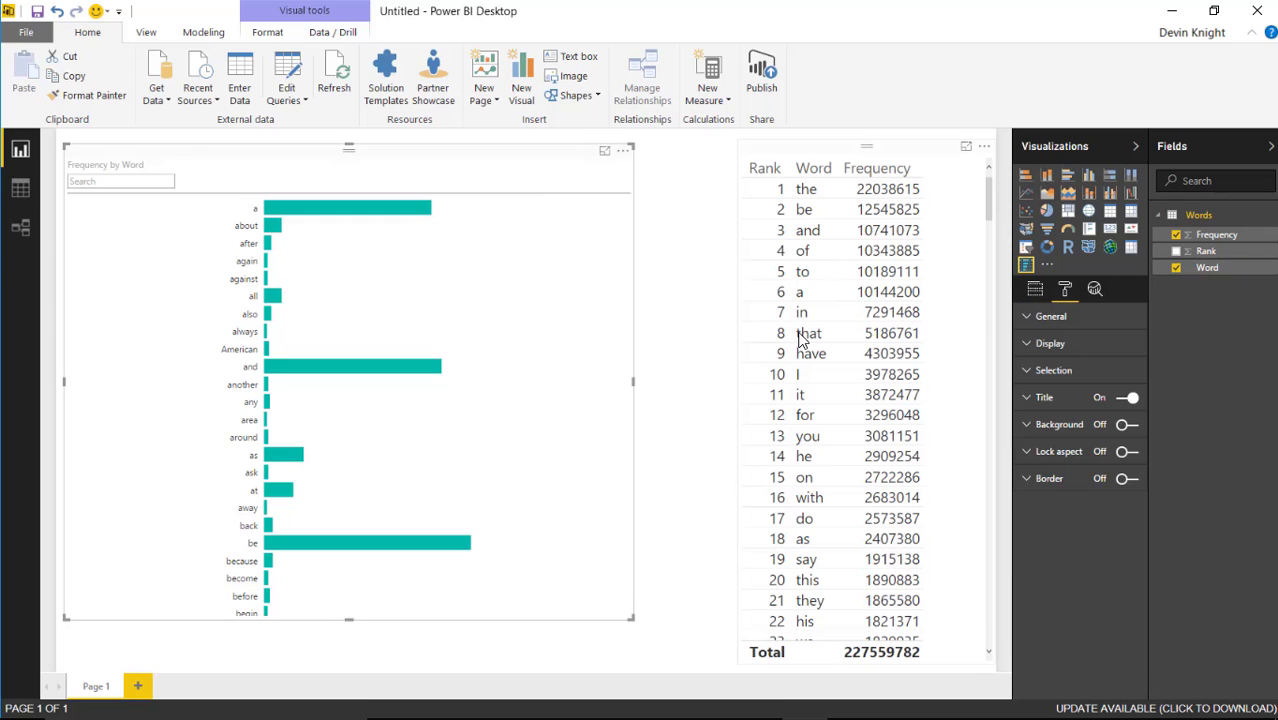
{"action": "left_click", "coordinate": [1035, 318]}
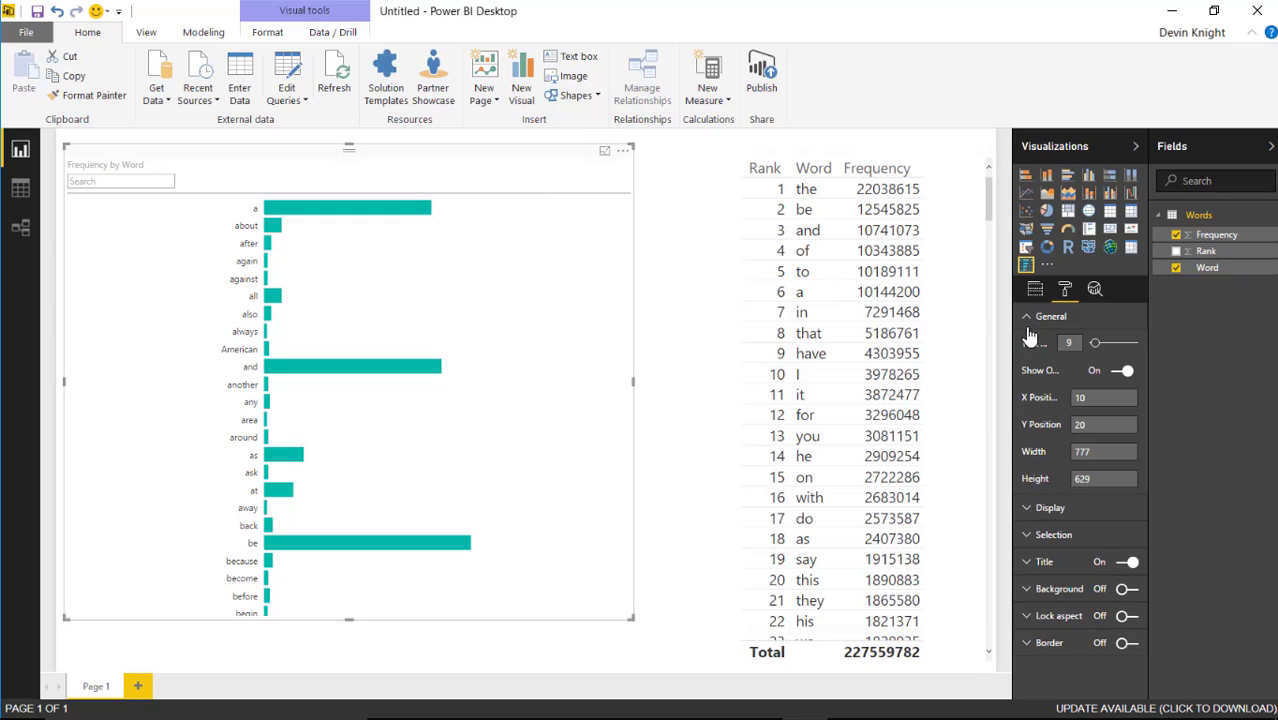
{"action": "left_click_drag", "start_coordinate": [1095, 345], "coordinate": [1106, 343]}
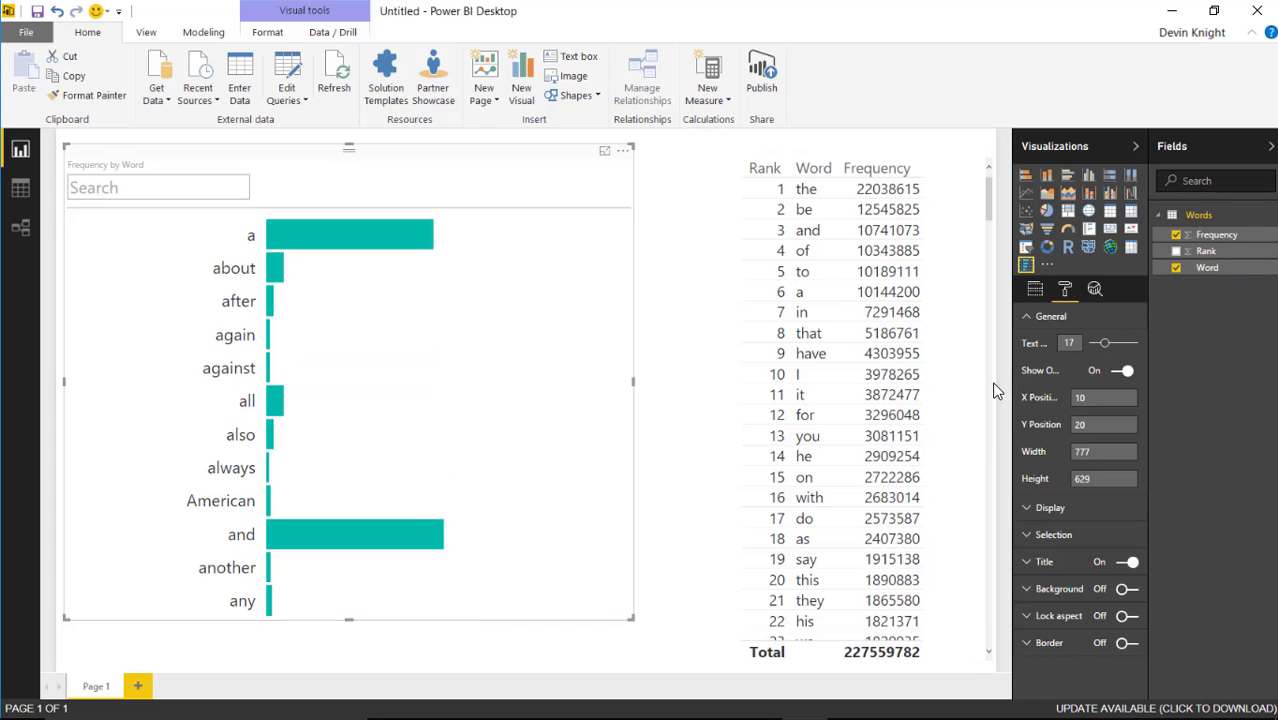
{"action": "left_click_drag", "start_coordinate": [1012, 390], "coordinate": [952, 390]}
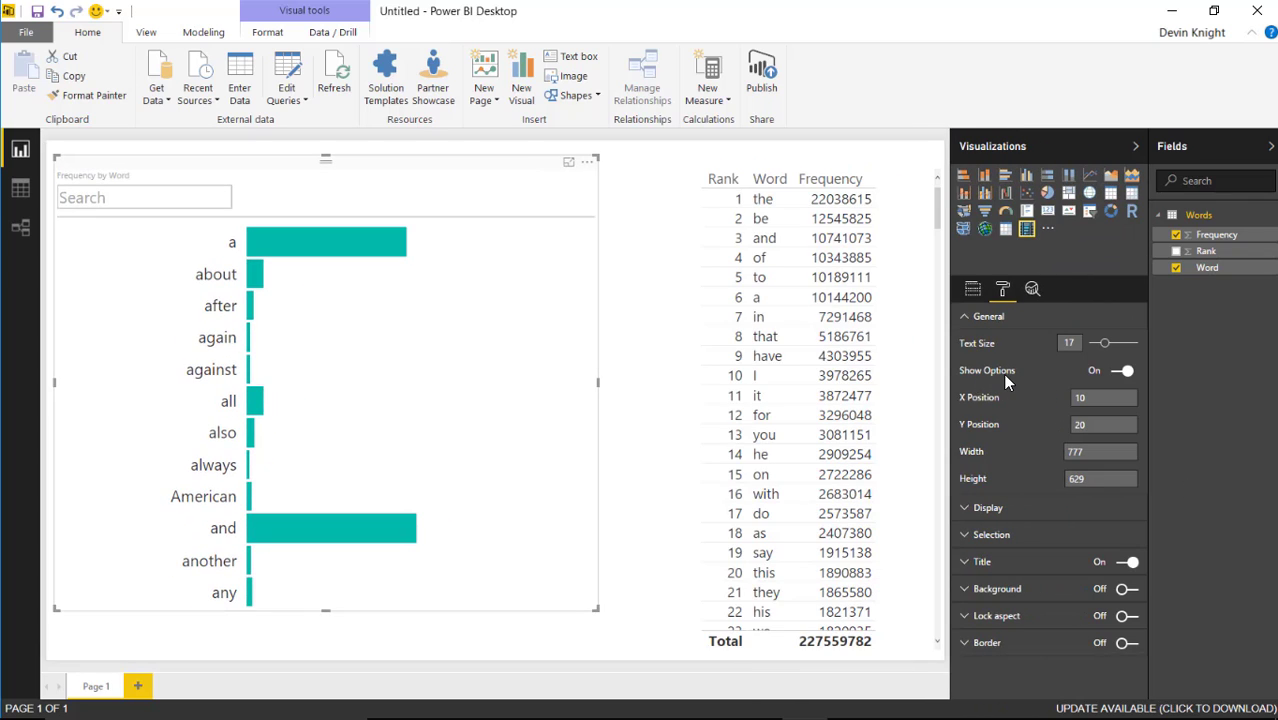
Step: Hide Show Options, select 'and', 'all' and 'a', then restore Show Options and clear all
{"action": "left_click", "coordinate": [1124, 374]}
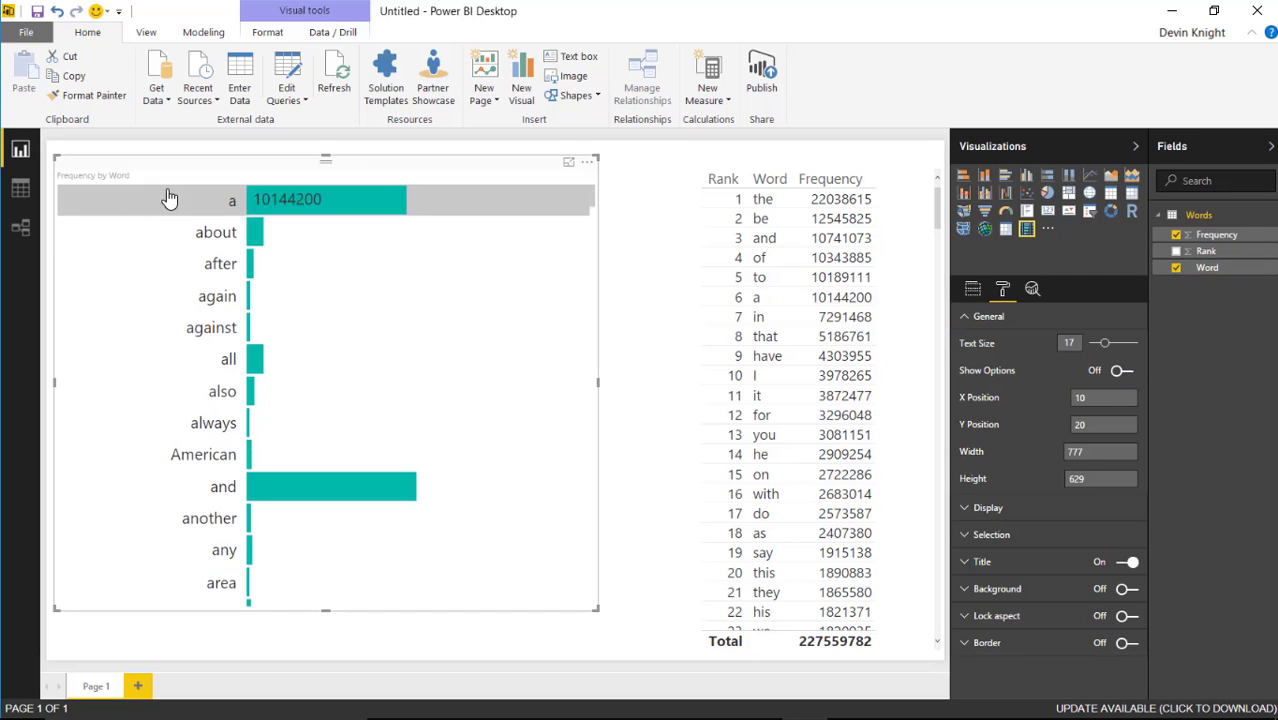
{"action": "left_click", "coordinate": [276, 484]}
{"action": "left_click", "coordinate": [266, 356], "text": "ctrl"}
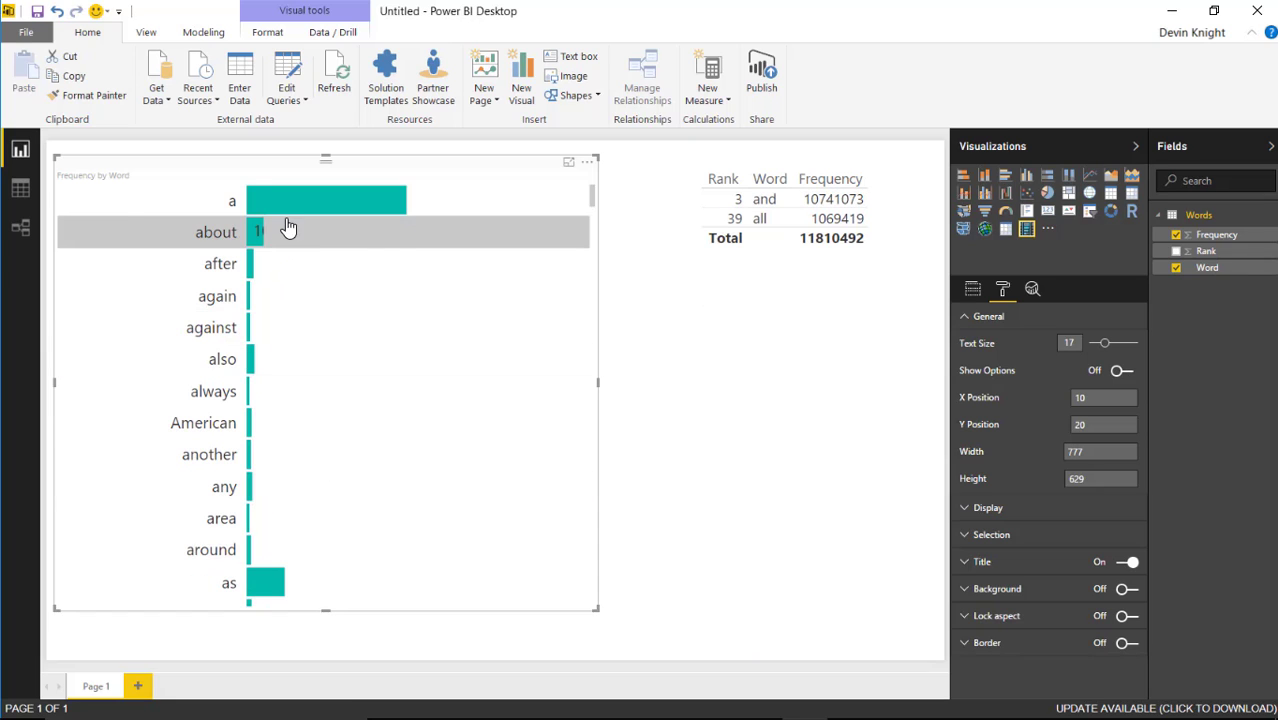
{"action": "left_click", "coordinate": [168, 210], "text": "ctrl"}
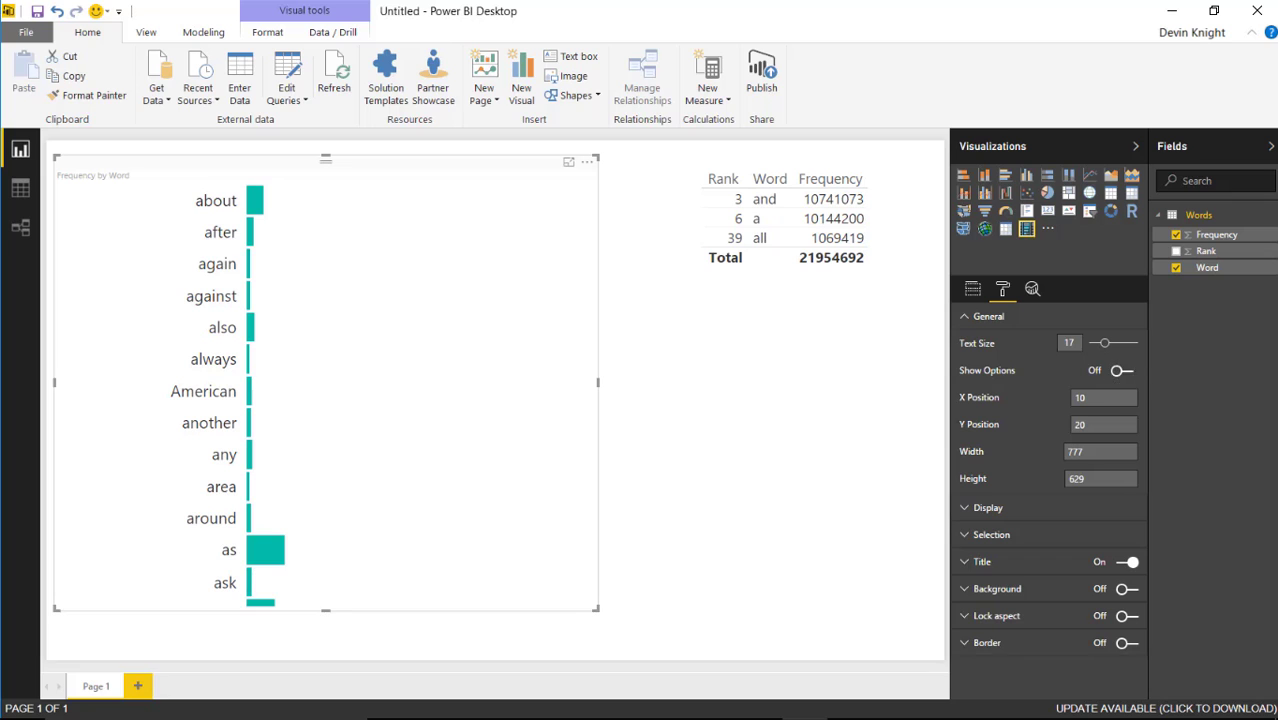
{"action": "left_click", "coordinate": [1120, 370]}
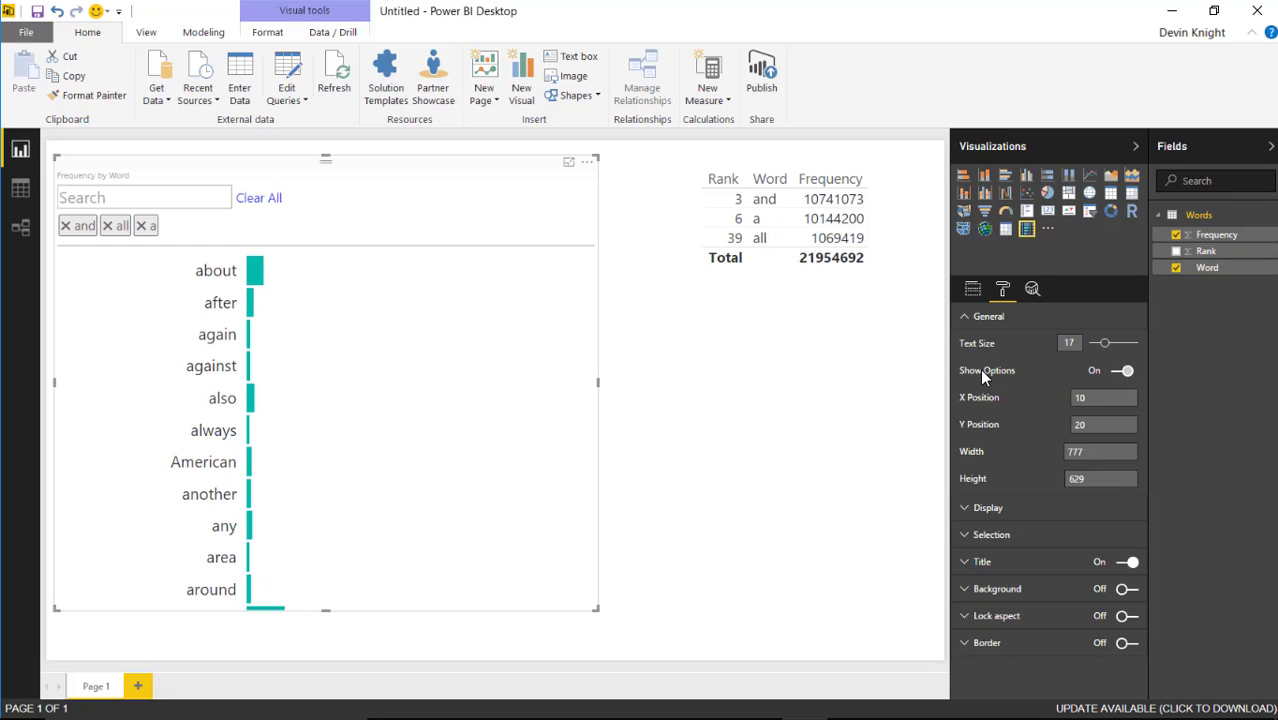
{"action": "left_click", "coordinate": [274, 212]}
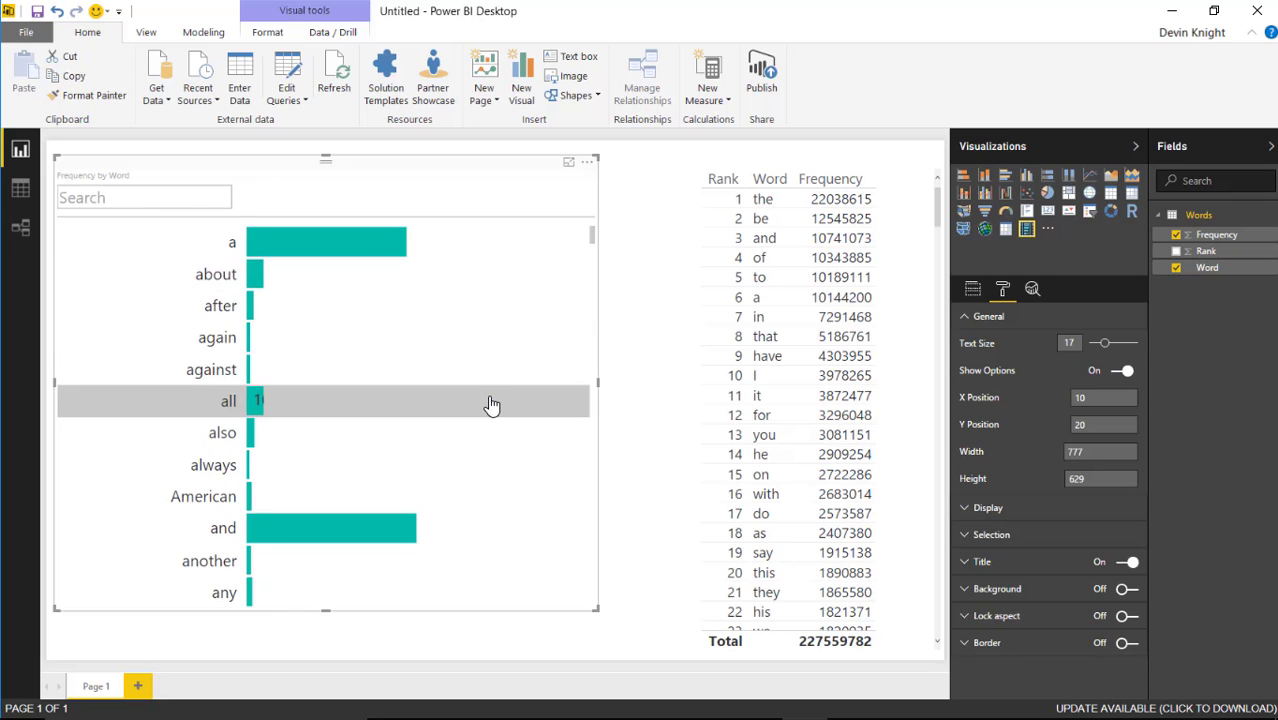
Step: Set the slicer's Display Value Width % to 75
{"action": "left_click", "coordinate": [965, 317]}
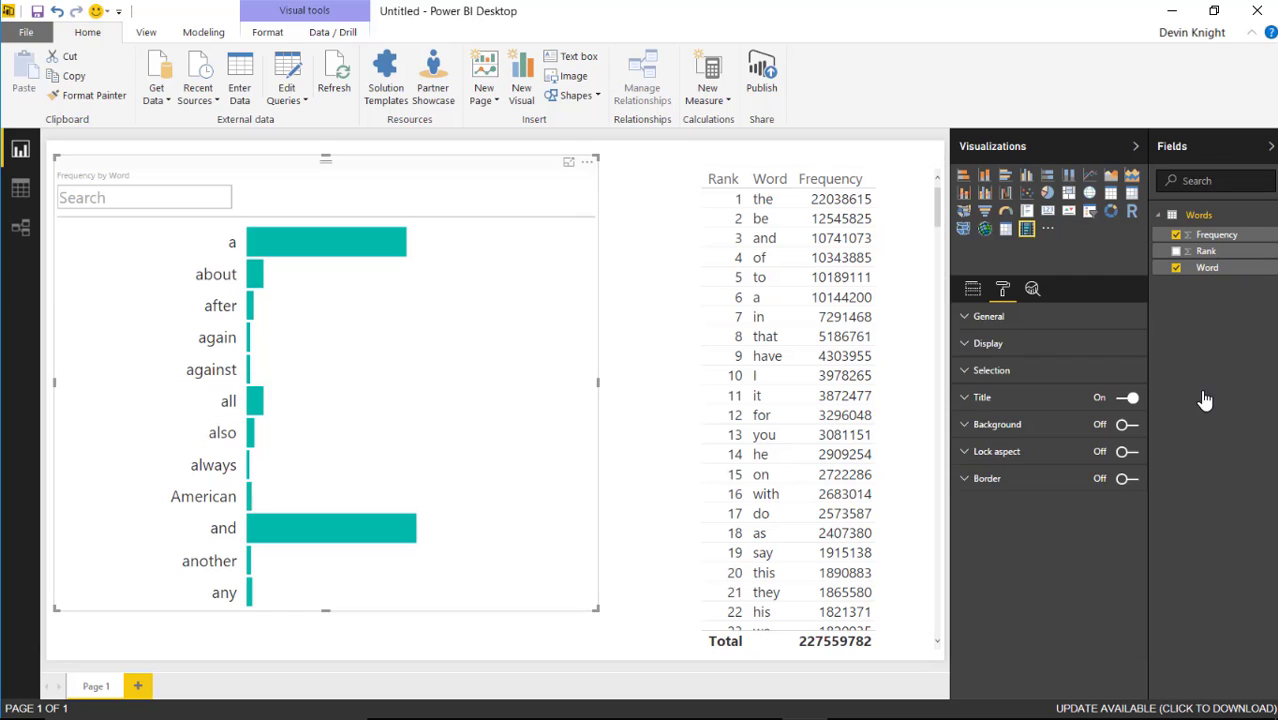
{"action": "left_click", "coordinate": [965, 350]}
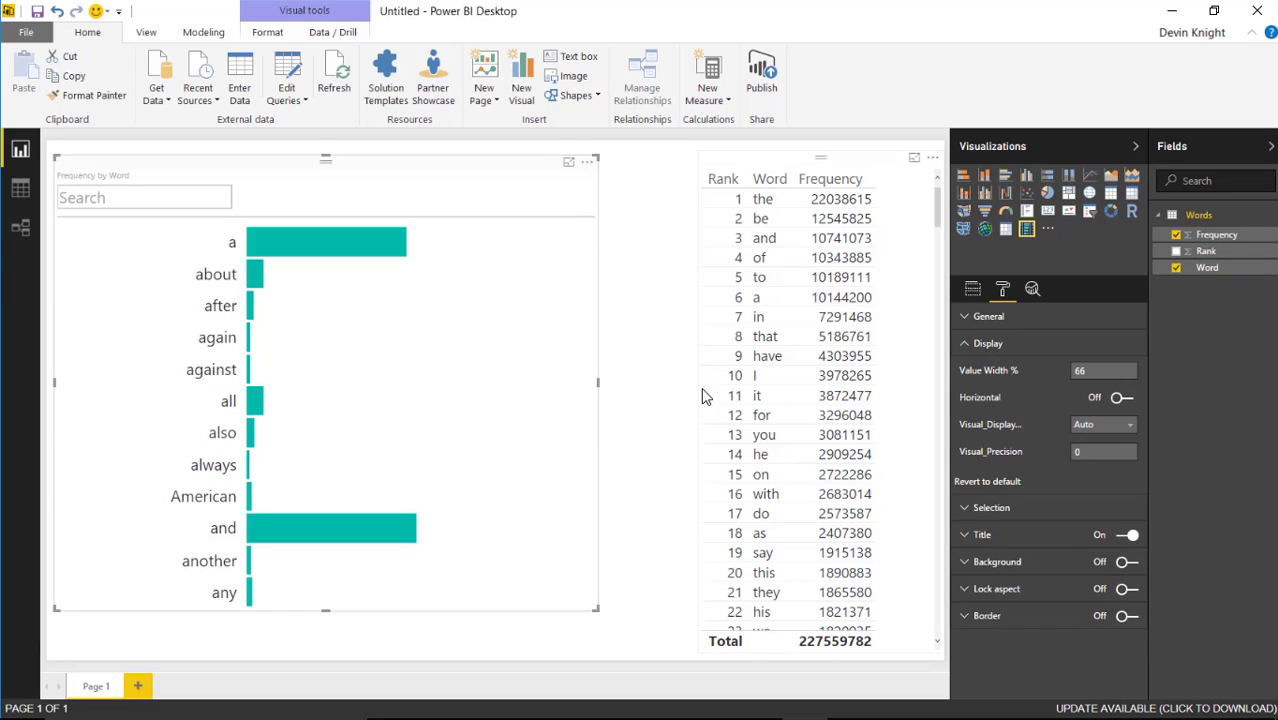
{"action": "mouse_move", "coordinate": [331, 247]}
{"action": "key", "text": "Return"}
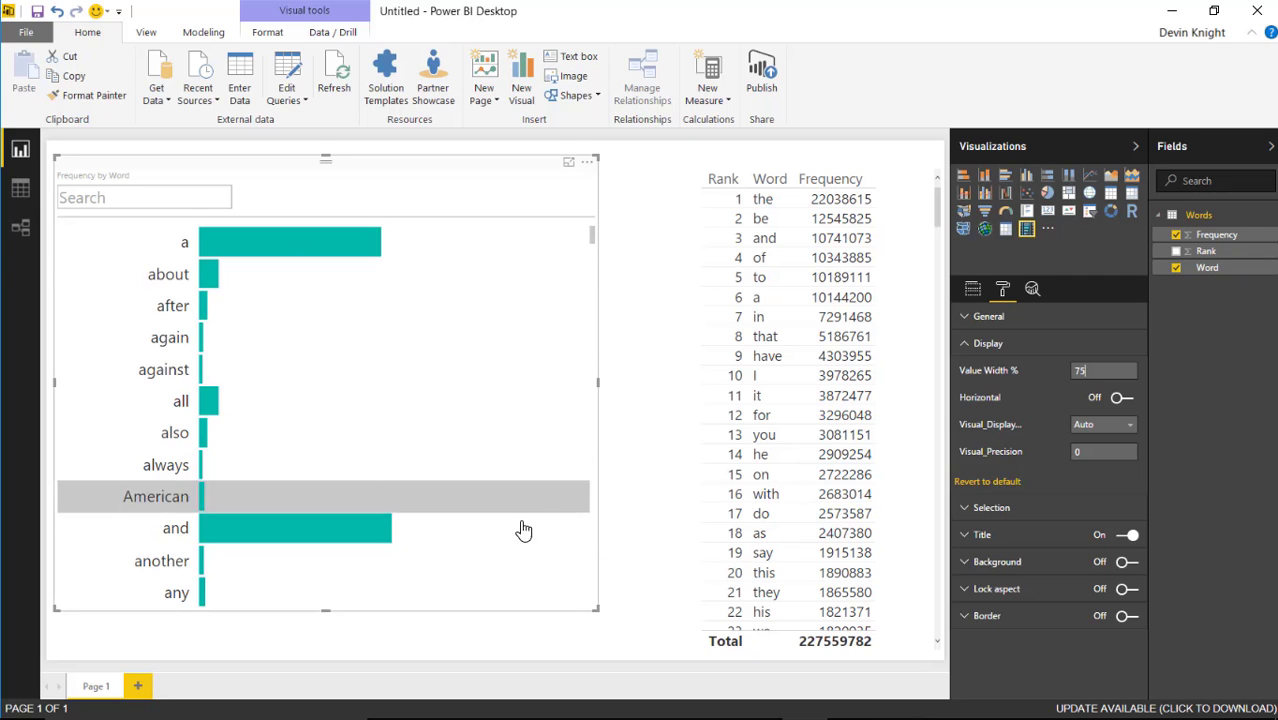
Step: Switch the slicer to Horizontal layout, test-select 'a' and 'and', then clear all filters
{"action": "left_click", "coordinate": [1120, 398]}
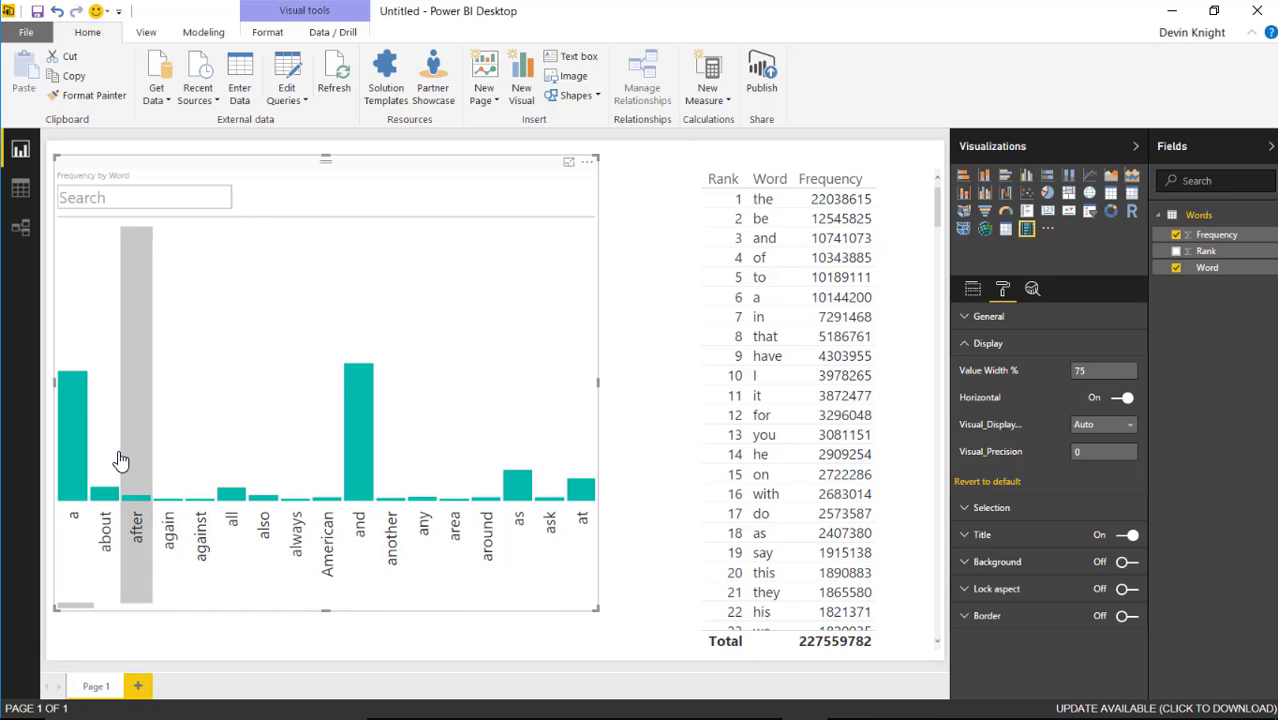
{"action": "left_click", "coordinate": [75, 455]}
{"action": "left_click", "coordinate": [328, 445]}
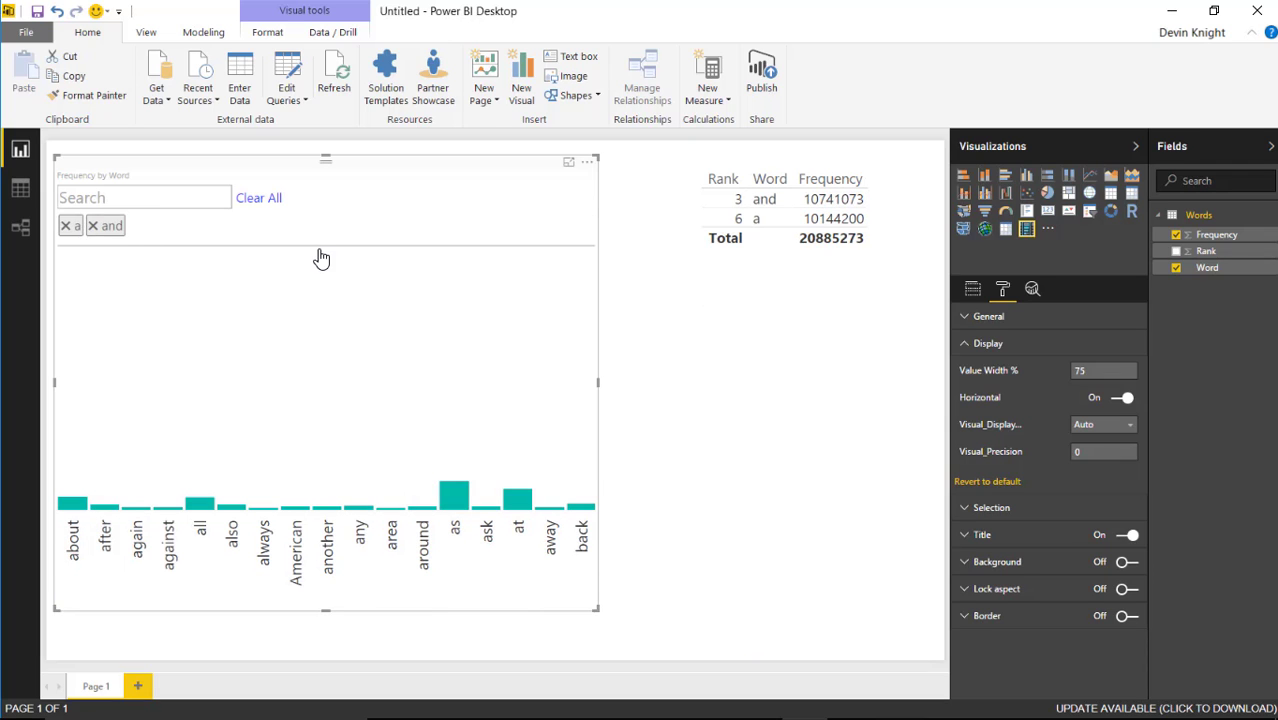
{"action": "left_click", "coordinate": [321, 259]}
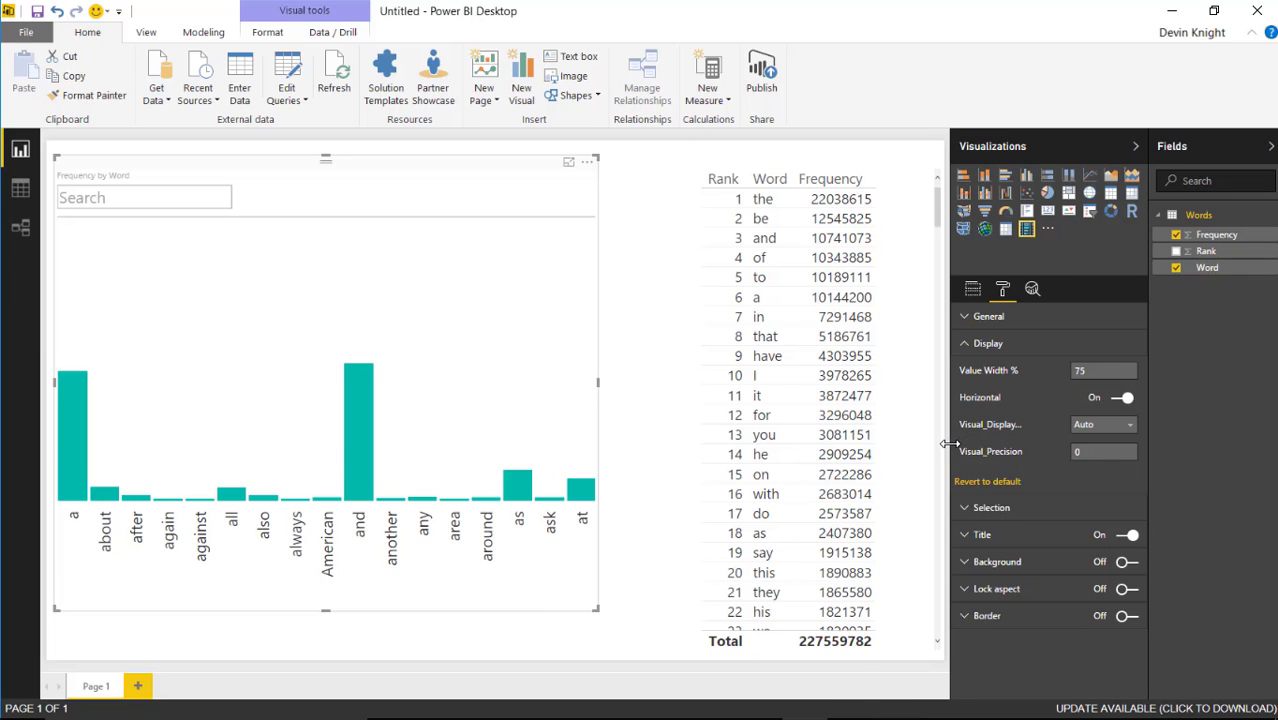
Step: Show the slicer values in Thousands, check a bar, then revert display units to Auto
{"action": "left_click_drag", "start_coordinate": [951, 440], "coordinate": [874, 445]}
{"action": "left_click", "coordinate": [1095, 424]}
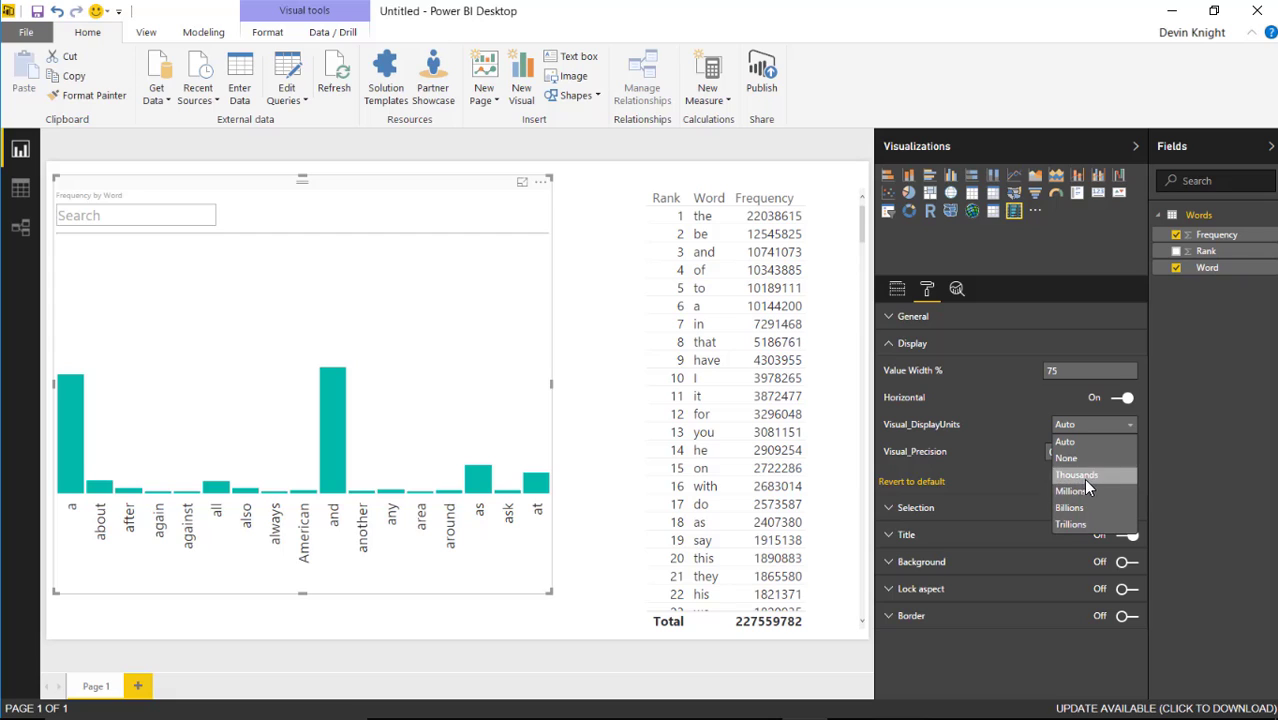
{"action": "left_click", "coordinate": [1077, 476]}
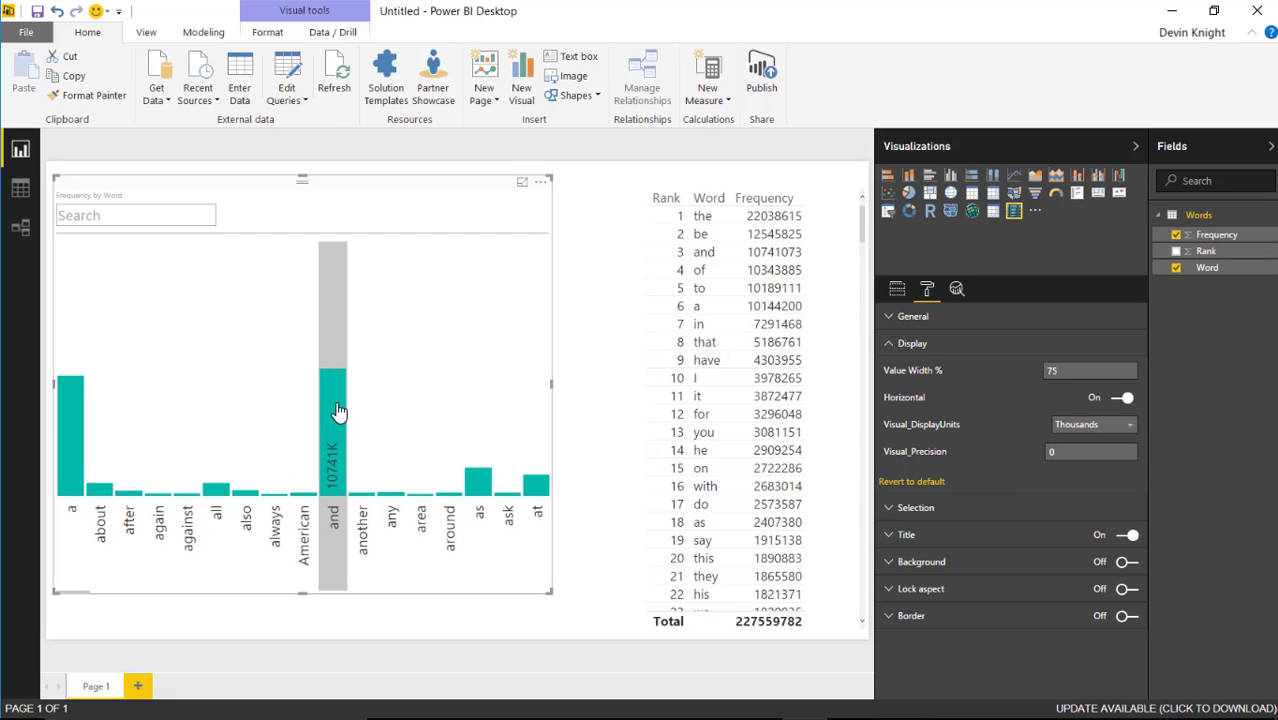
{"action": "mouse_move", "coordinate": [338, 411]}
{"action": "left_click", "coordinate": [1124, 426]}
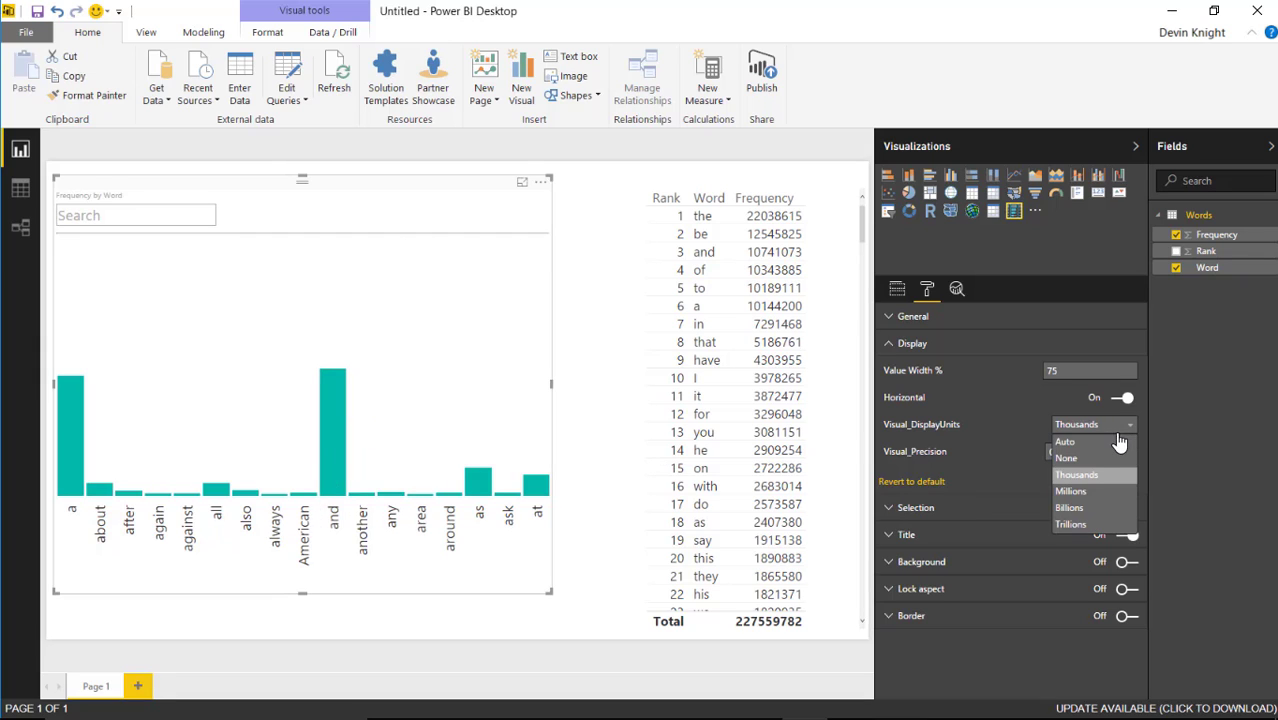
{"action": "left_click", "coordinate": [1096, 443]}
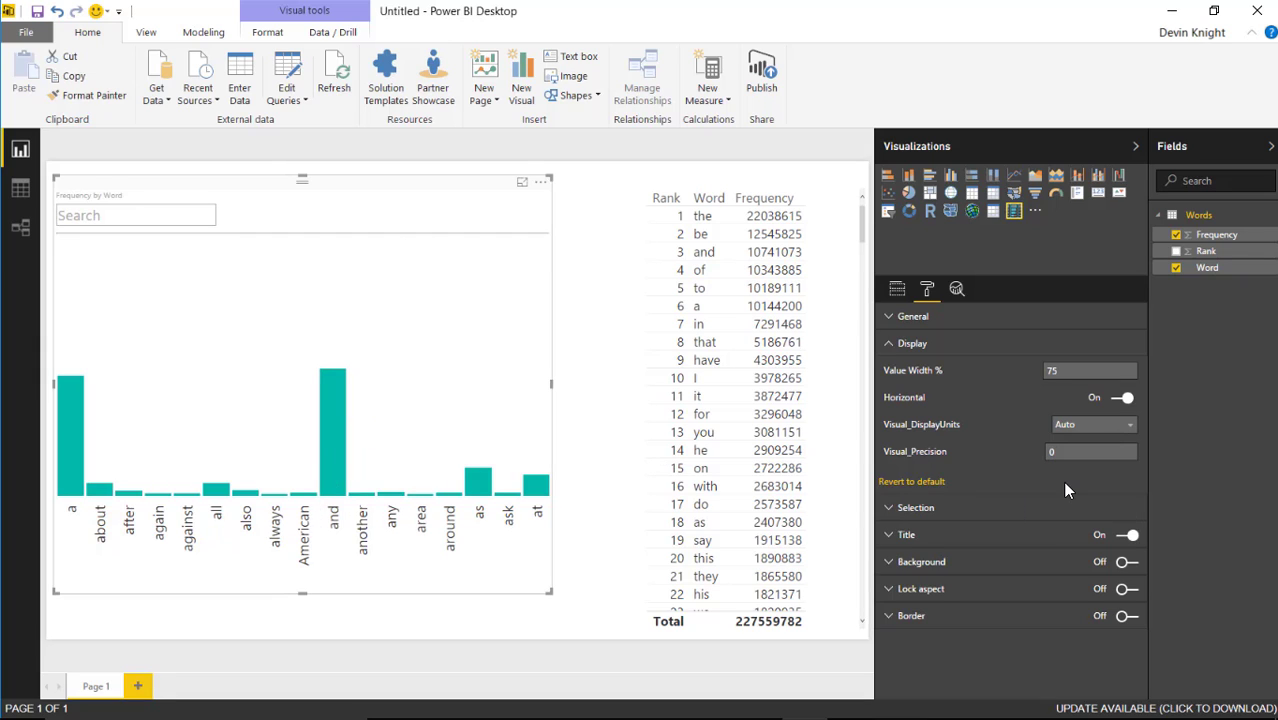
{"action": "mouse_move", "coordinate": [338, 487]}
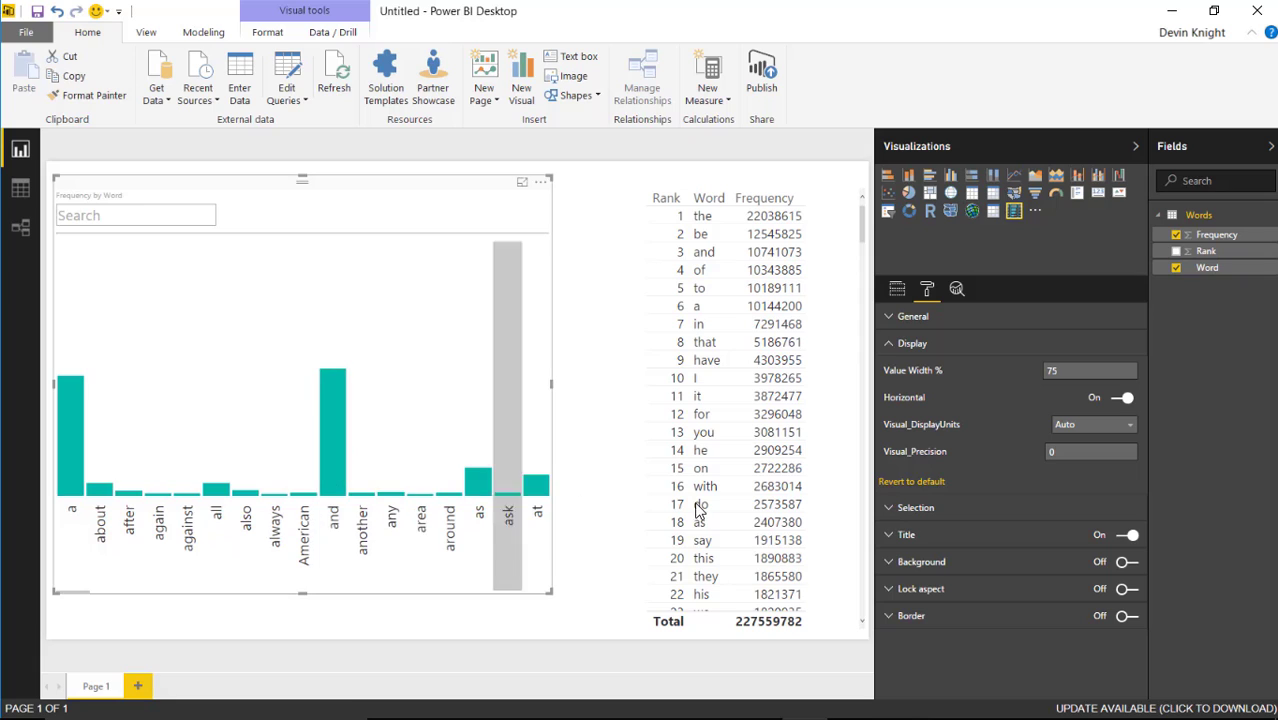
{"action": "left_click", "coordinate": [890, 346]}
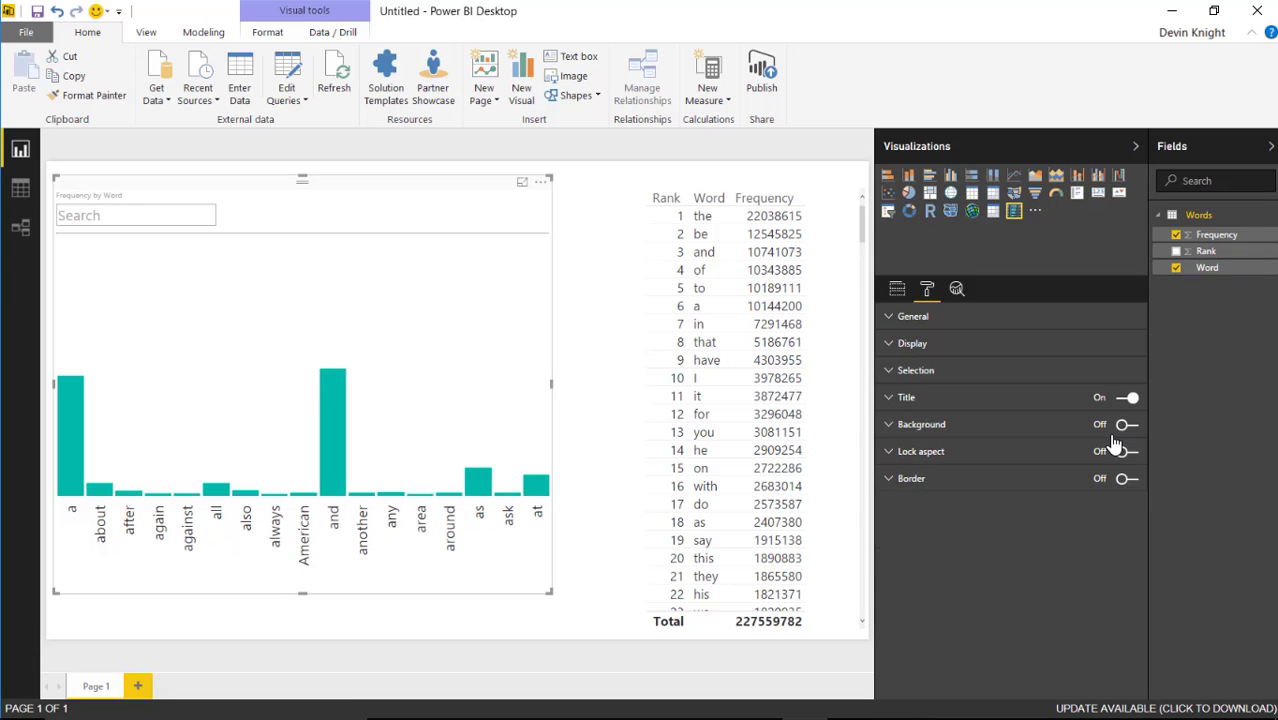
Step: Turn on Single Select and test it by filtering on 'all', 'and', then 'as'
{"action": "left_click", "coordinate": [894, 372]}
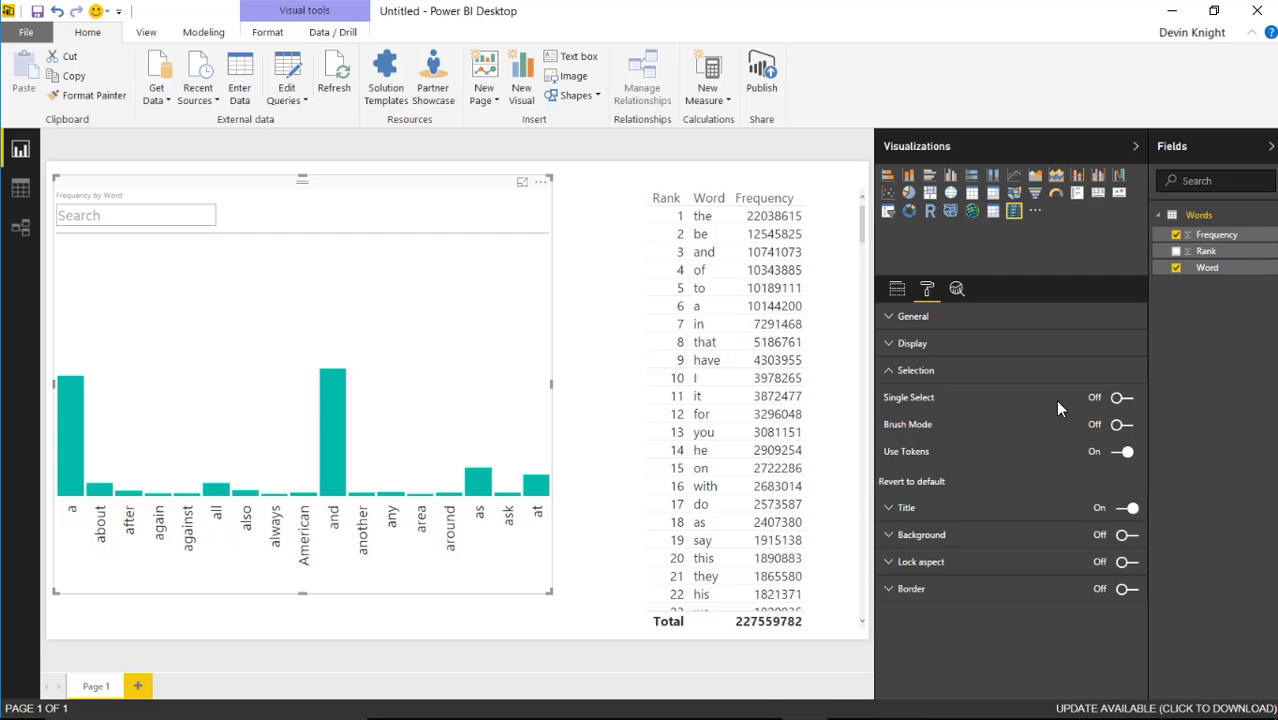
{"action": "left_click", "coordinate": [1121, 397]}
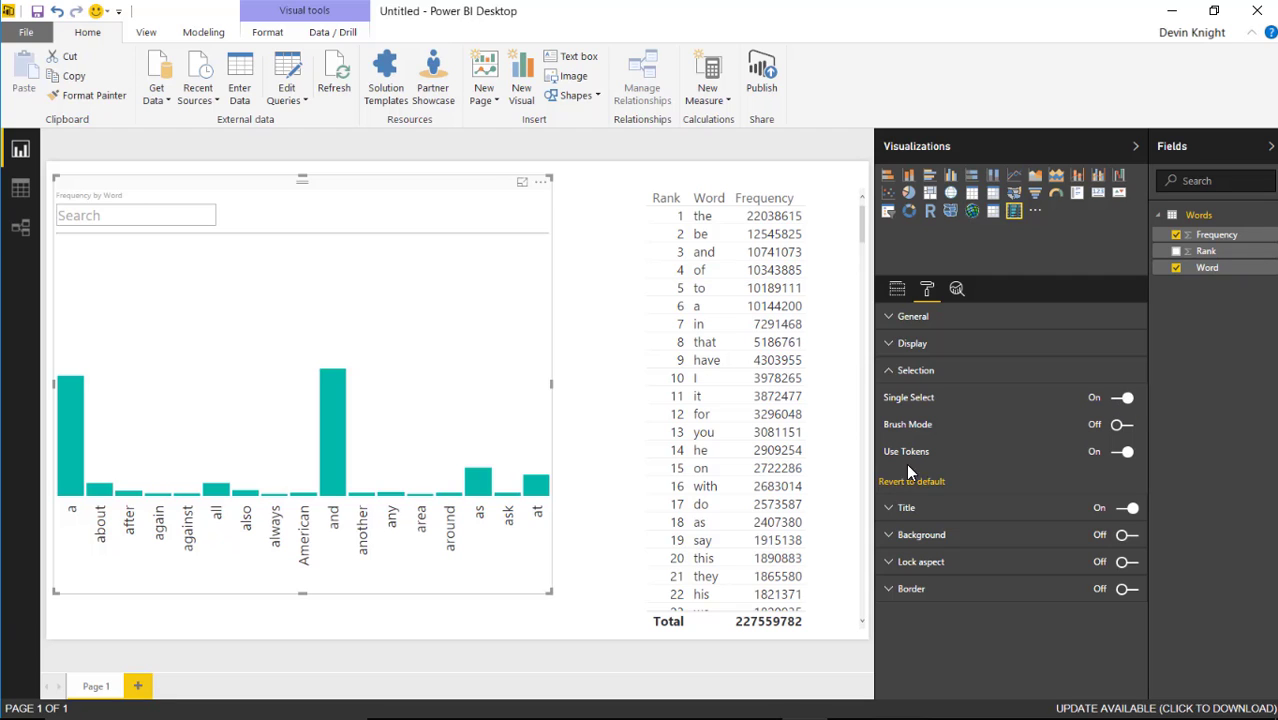
{"action": "left_click", "coordinate": [333, 440]}
{"action": "left_click", "coordinate": [215, 495]}
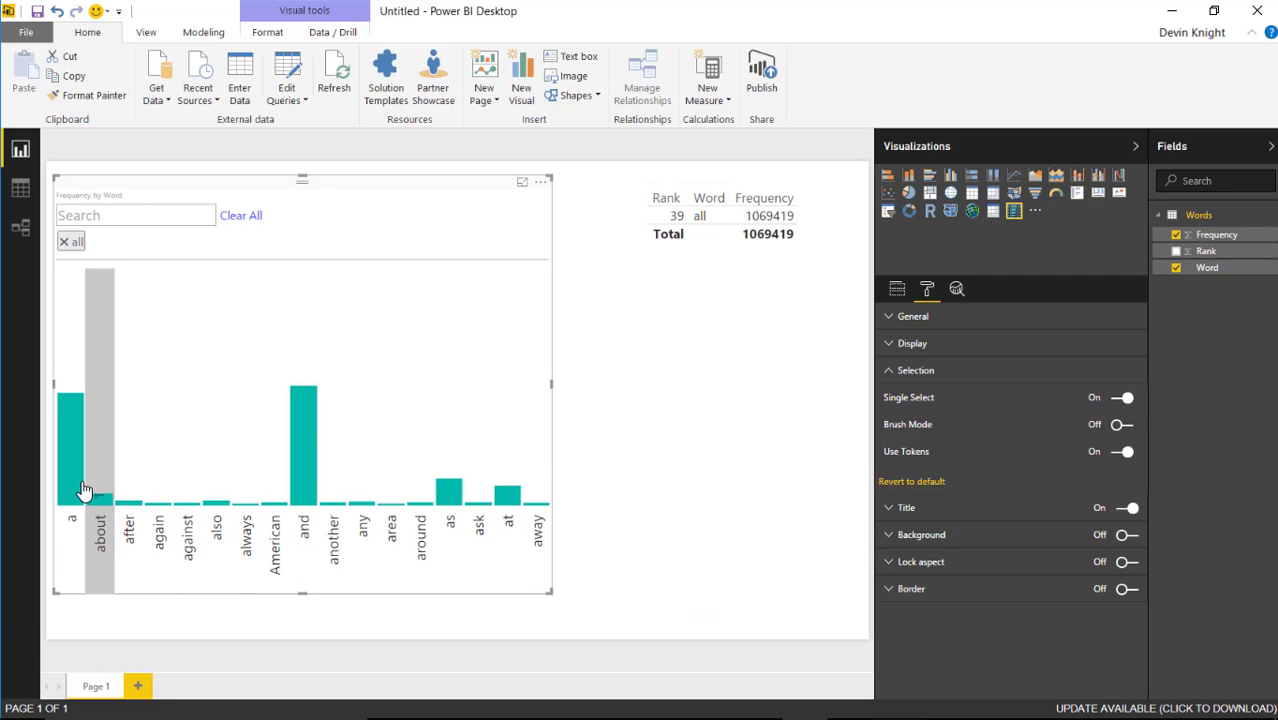
{"action": "left_click", "coordinate": [310, 450]}
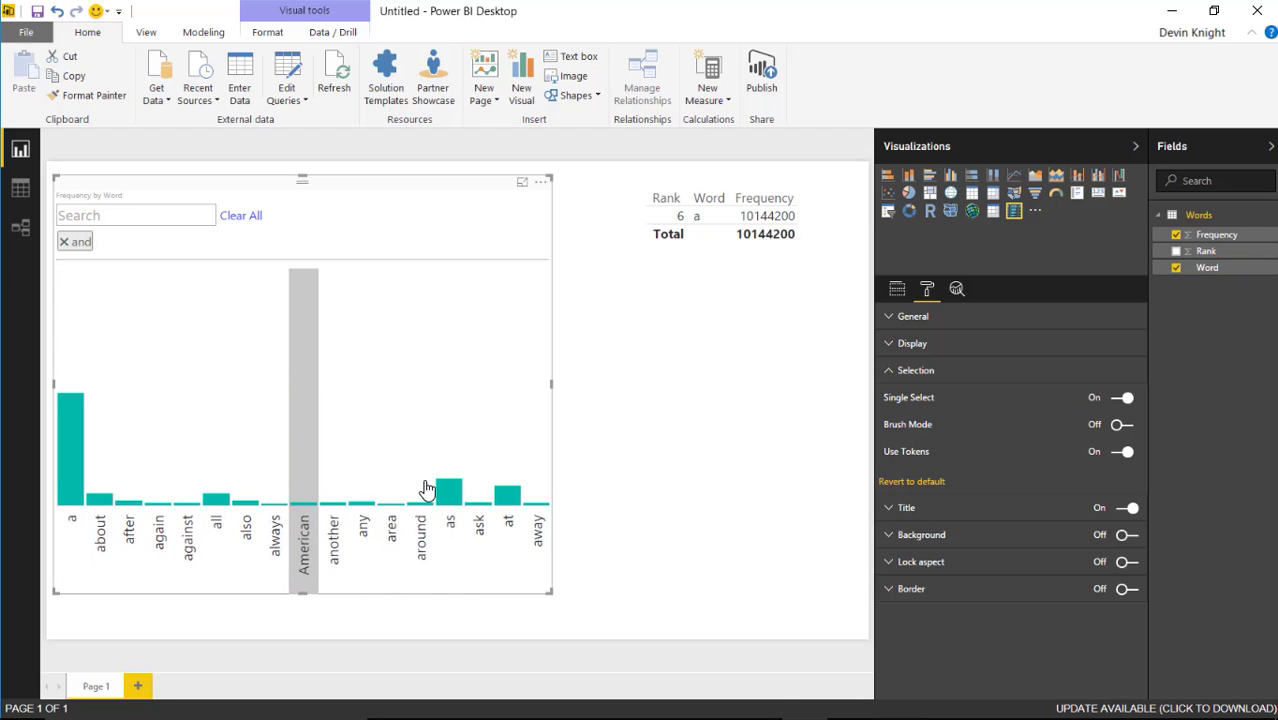
{"action": "left_click", "coordinate": [446, 492]}
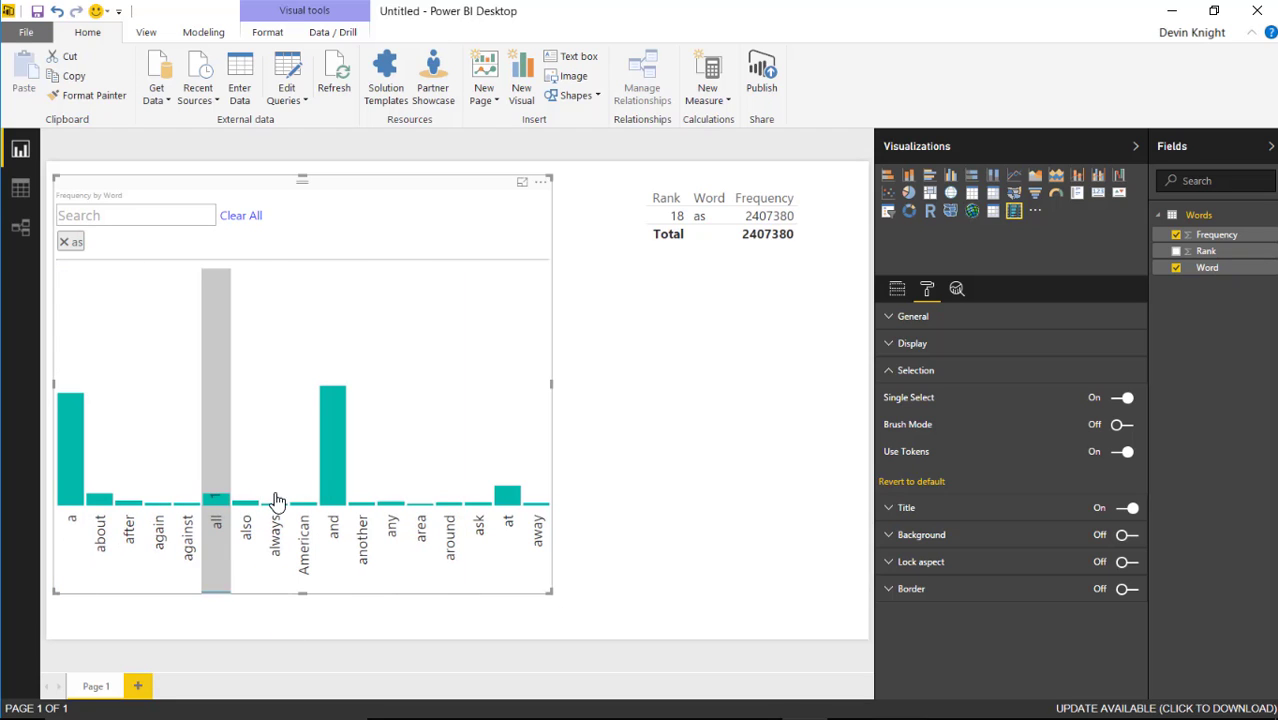
{"action": "left_click", "coordinate": [314, 496]}
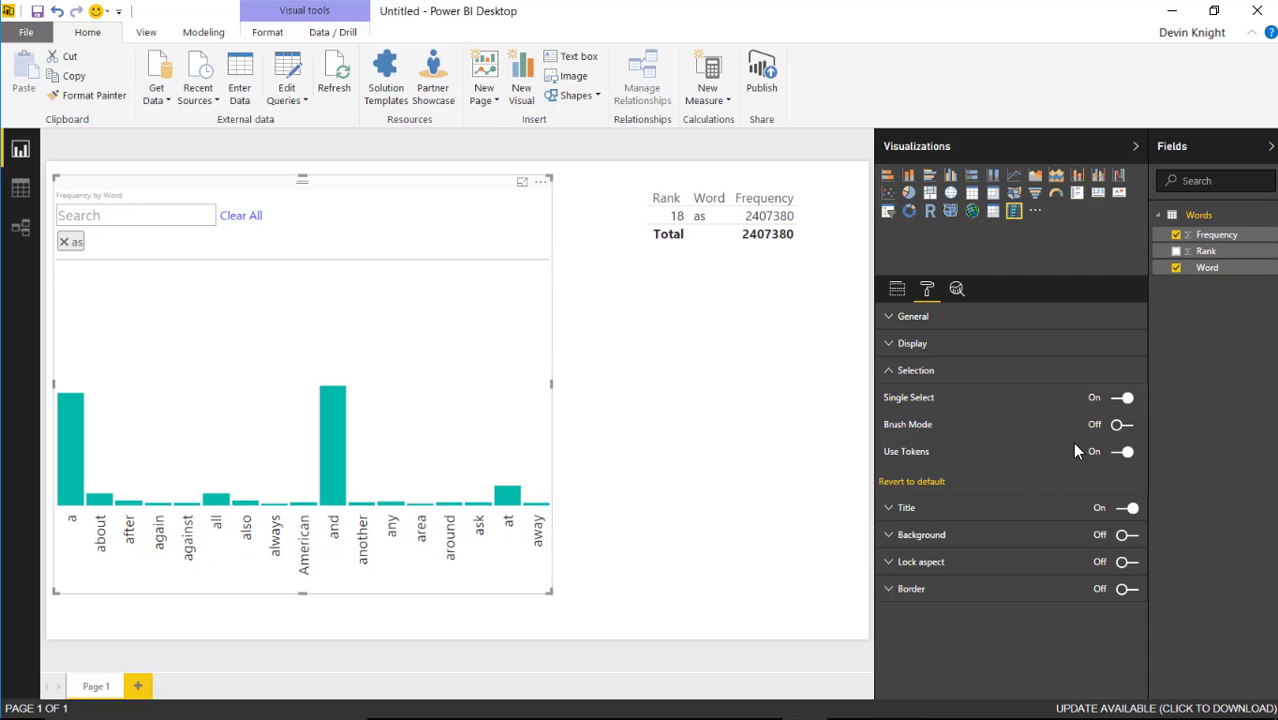
Step: Turn off Single Select, brush-select the all–ask and be–better ranges, toggle Use Tokens, and clear all
{"action": "left_click", "coordinate": [1122, 398]}
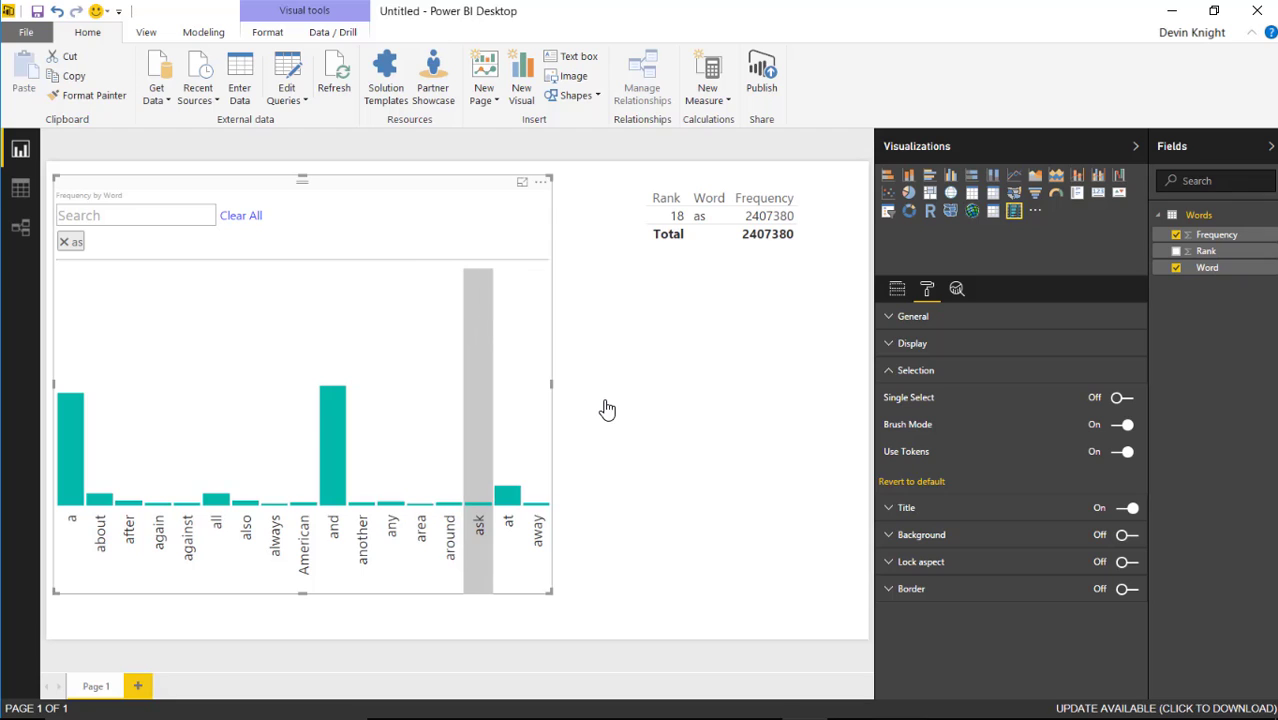
{"action": "mouse_move", "coordinate": [472, 330]}
{"action": "left_mouse_down"}
{"action": "mouse_move", "coordinate": [208, 342]}
{"action": "mouse_move", "coordinate": [222, 345]}
{"action": "left_mouse_up"}
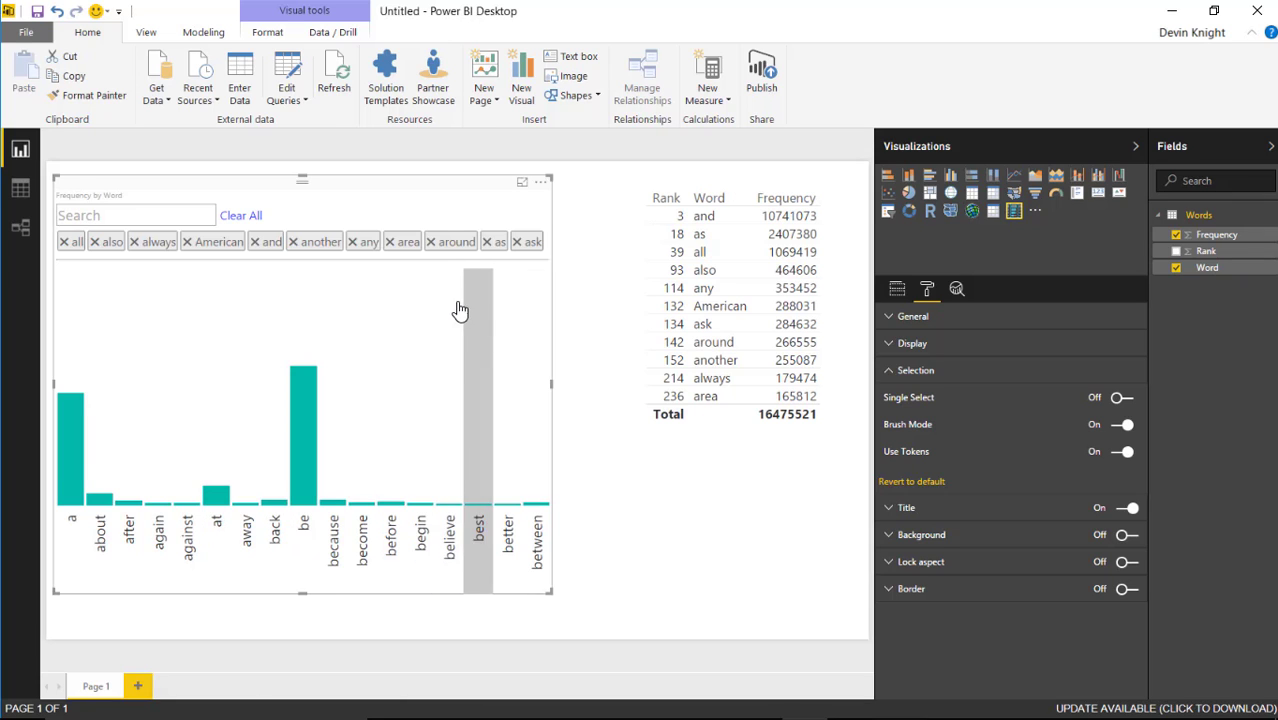
{"action": "left_click_drag", "start_coordinate": [516, 371], "coordinate": [240, 400]}
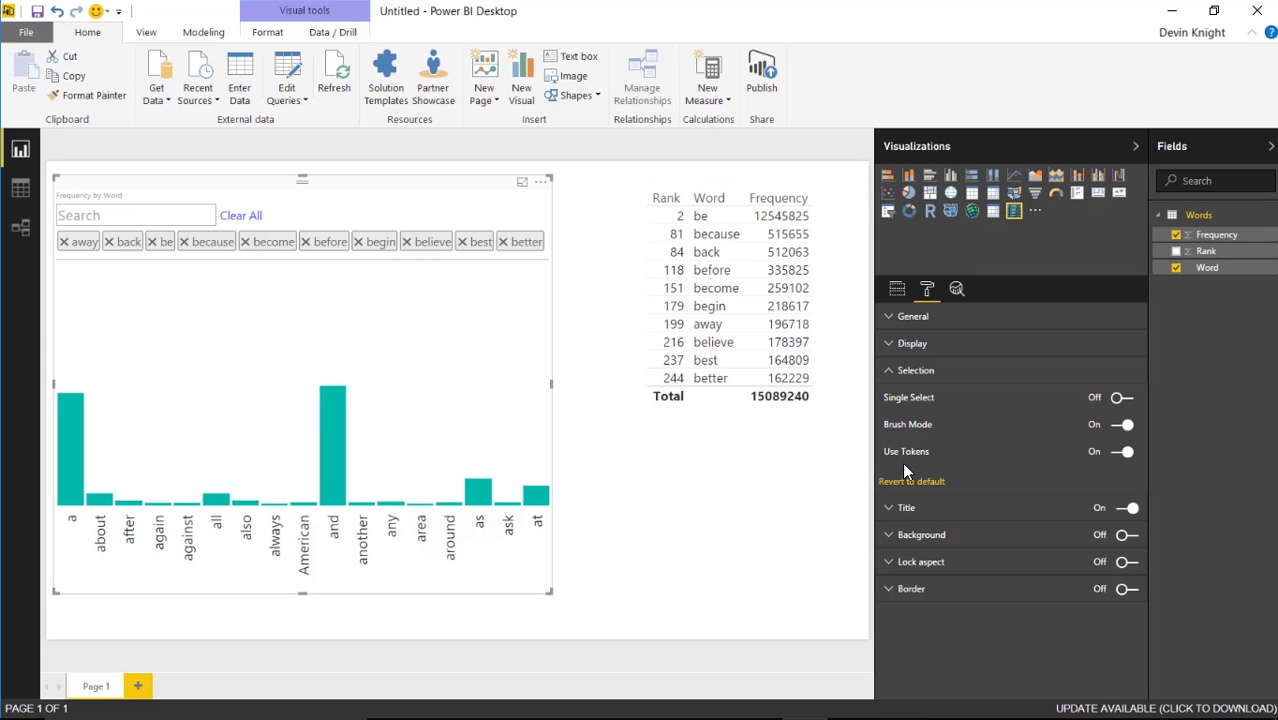
{"action": "left_click", "coordinate": [1122, 451]}
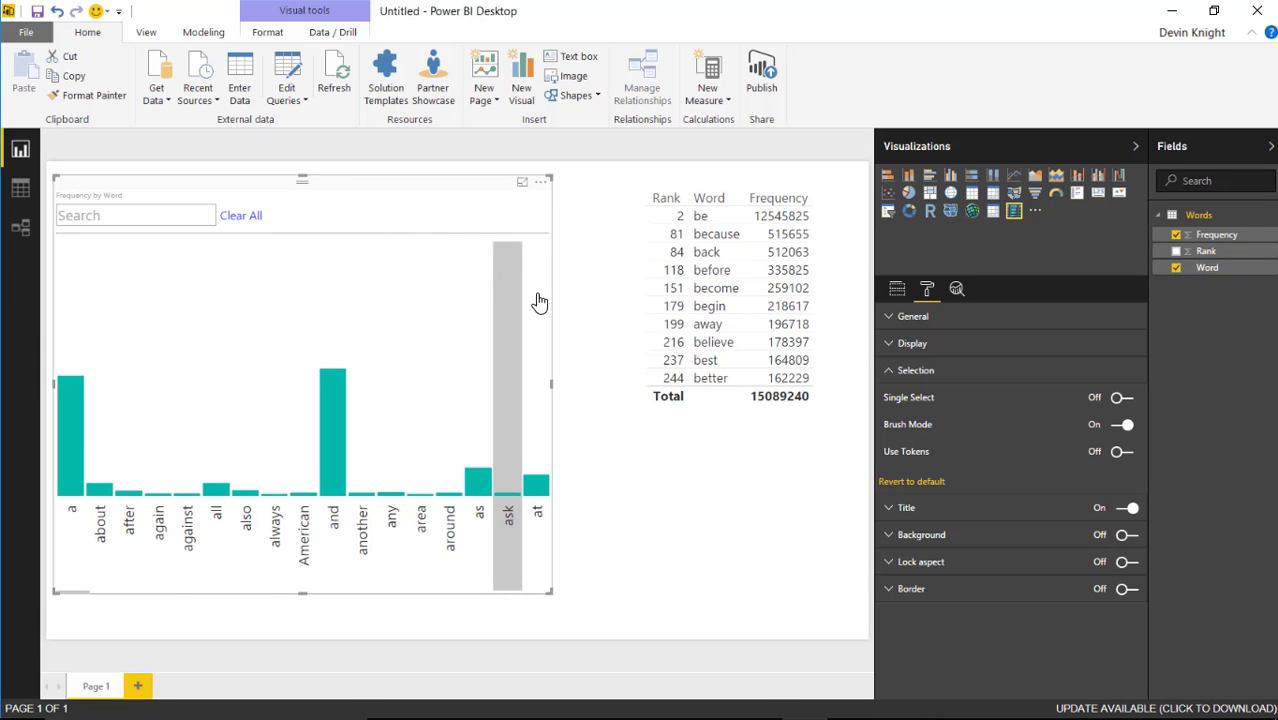
{"action": "left_click", "coordinate": [1121, 452]}
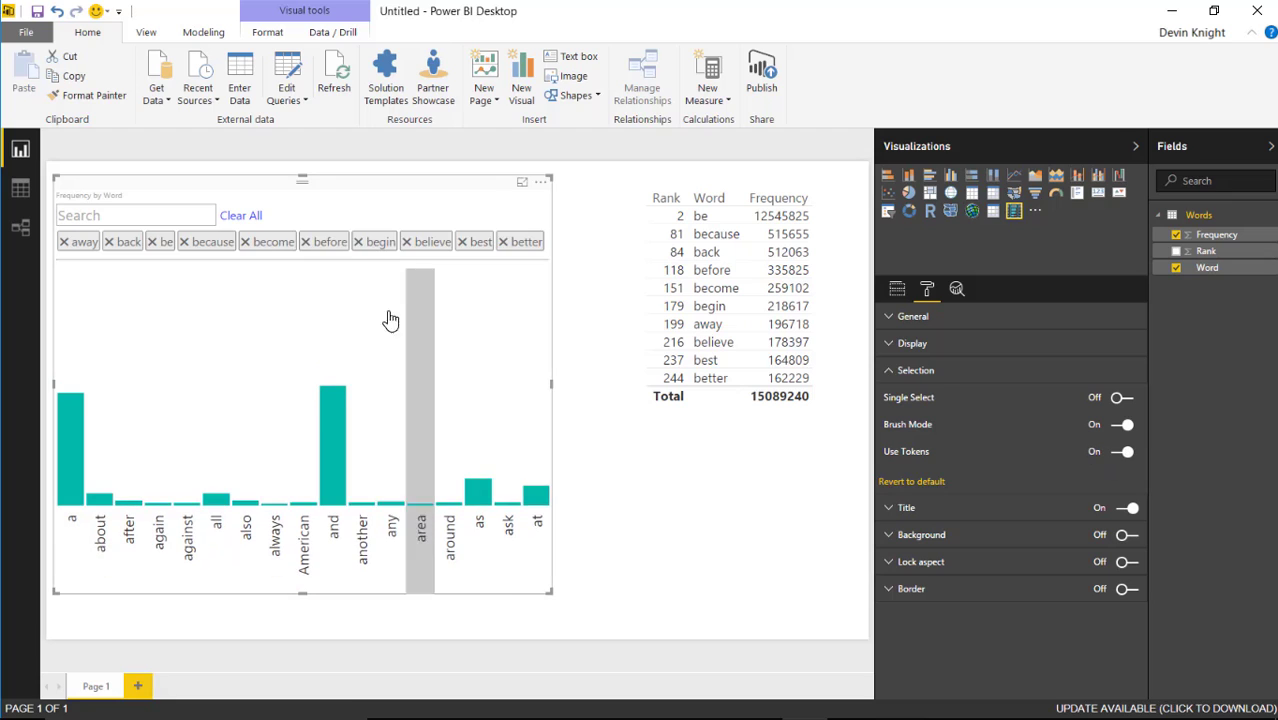
{"action": "left_click", "coordinate": [246, 217]}
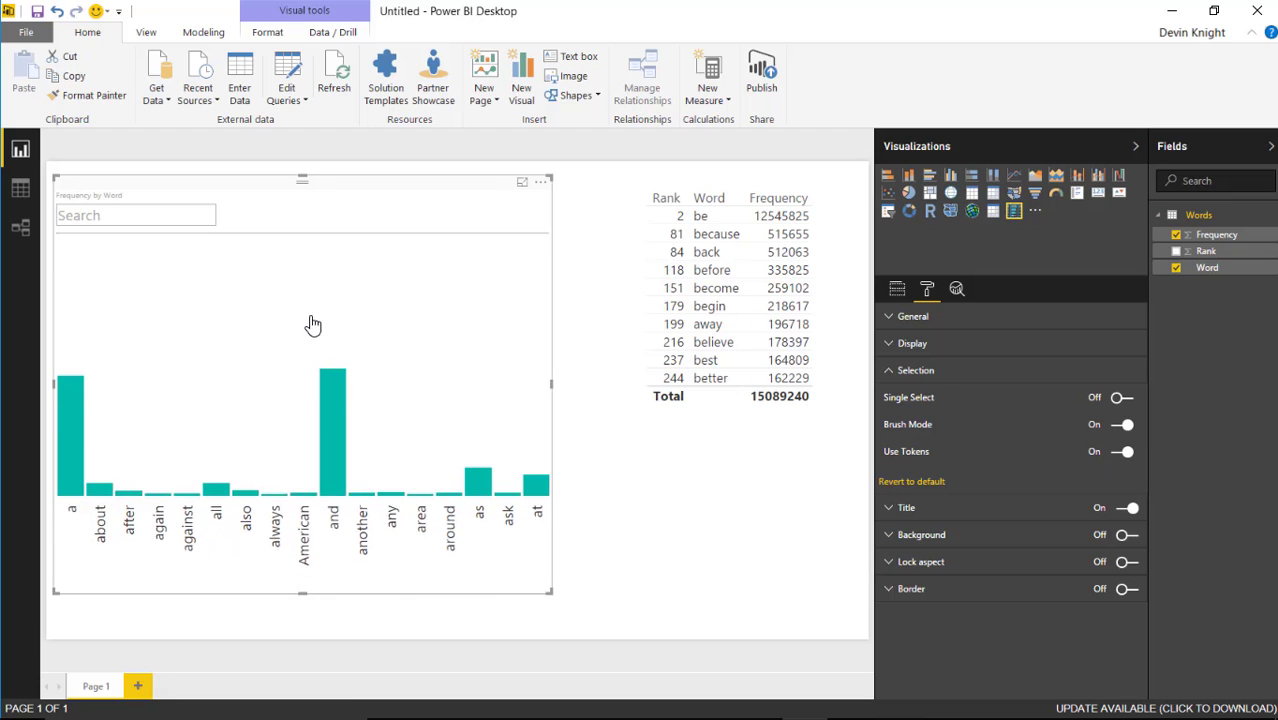
Step: Set the 'Frequency by Word' title text size from 8 to 15
{"action": "left_click", "coordinate": [898, 374]}
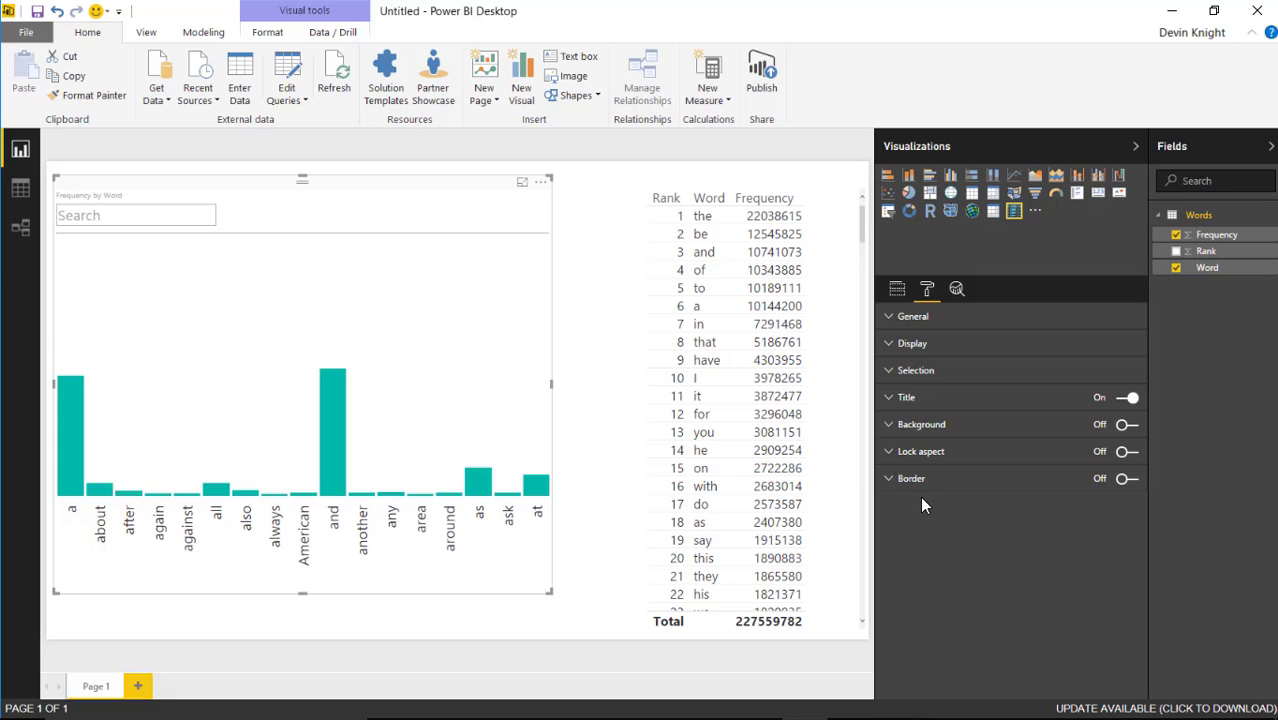
{"action": "left_click", "coordinate": [901, 408]}
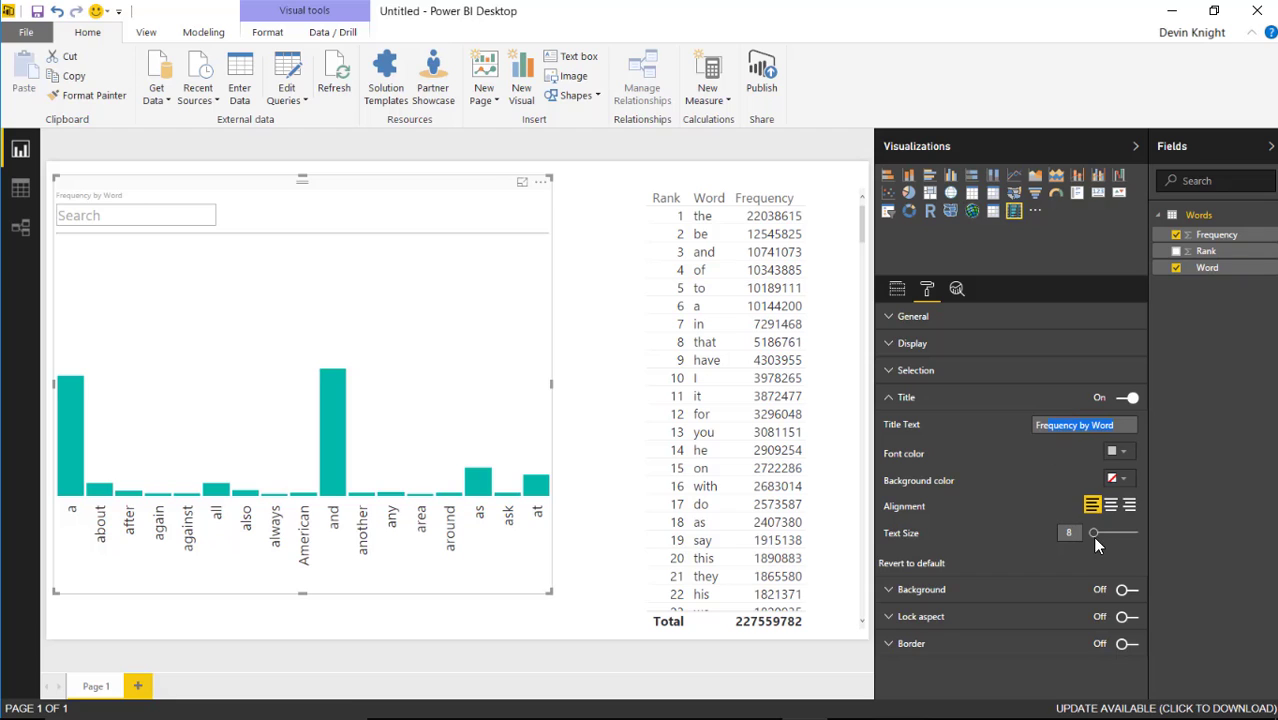
{"action": "left_click_drag", "start_coordinate": [1094, 533], "coordinate": [1102, 533]}
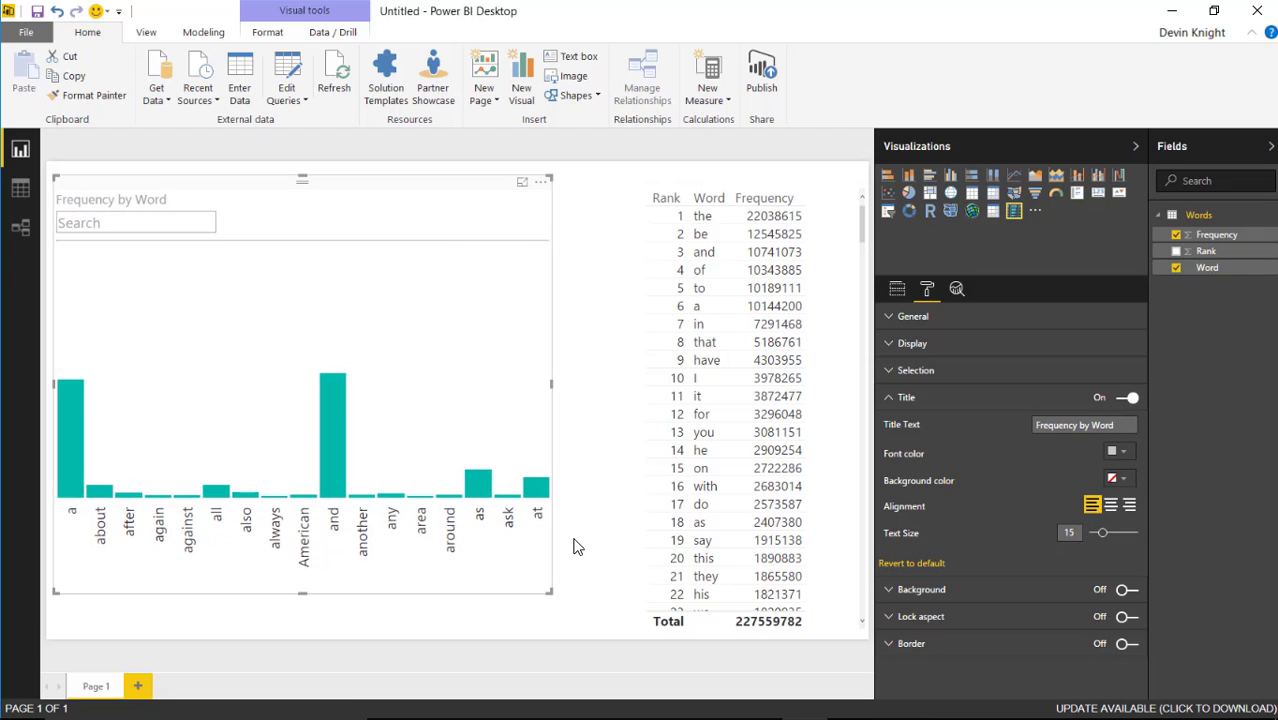
{"action": "left_click", "coordinate": [887, 398]}
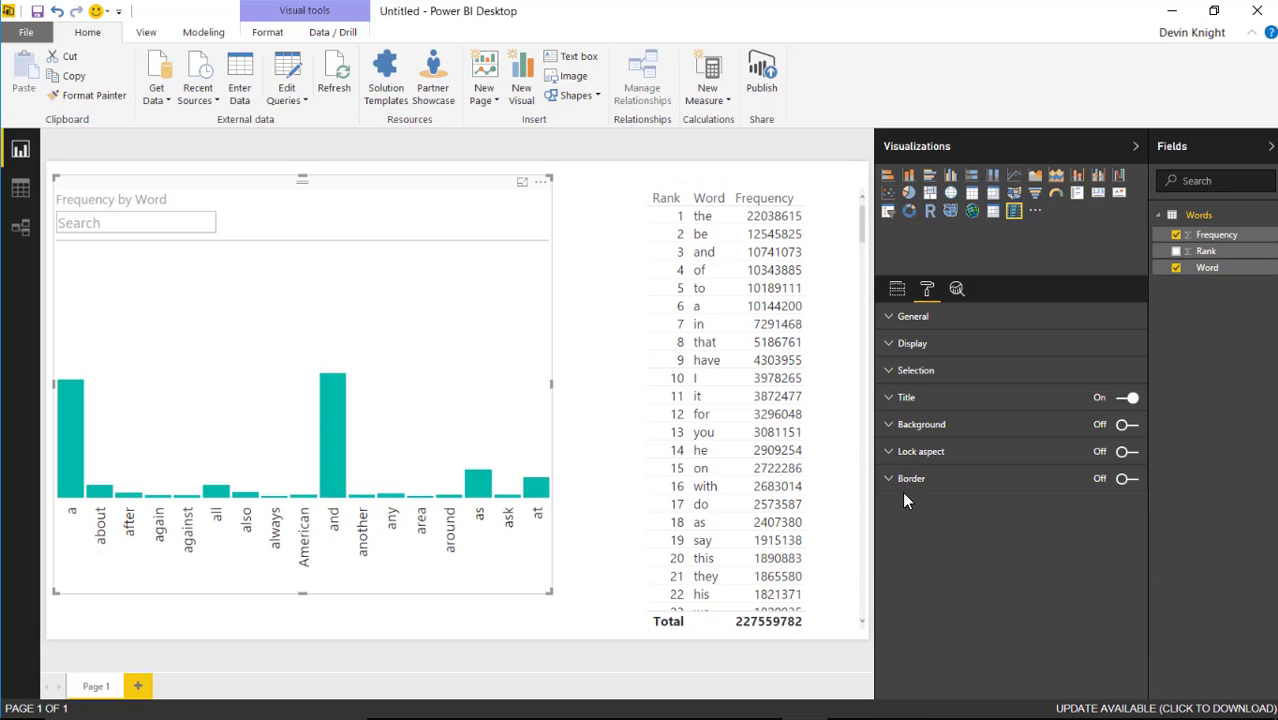